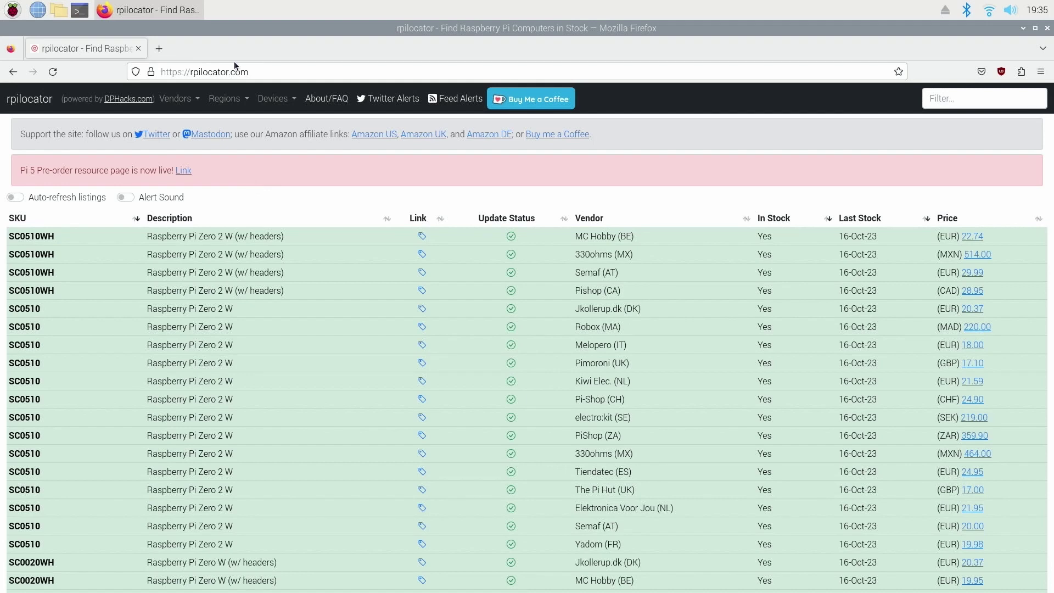
Launch Raspberry Pi Imager from the applications menu
left_click(21, 12)
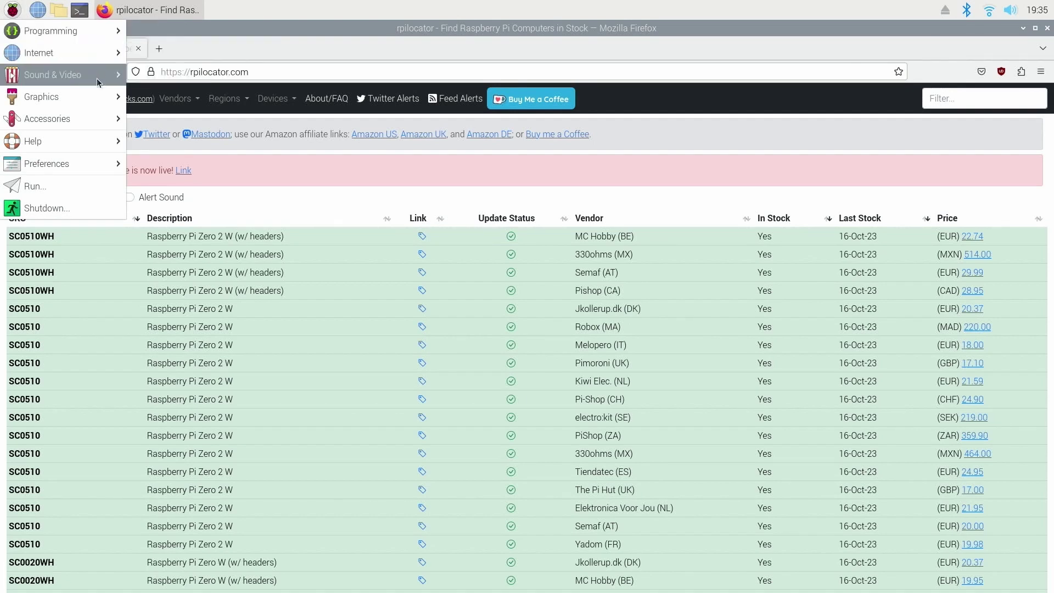
mouse_move(87, 118)
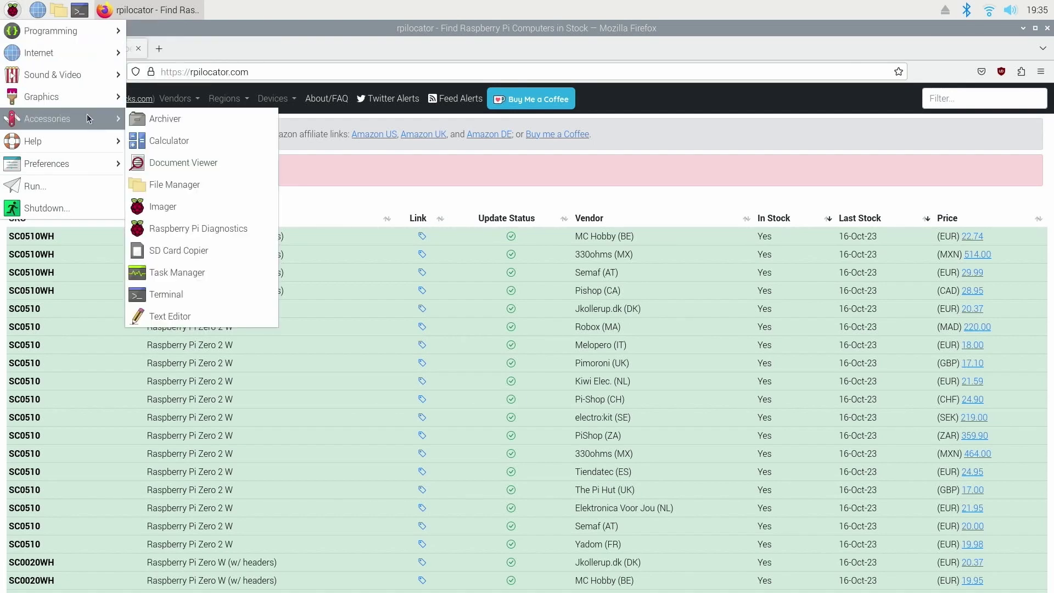
left_click(226, 206)
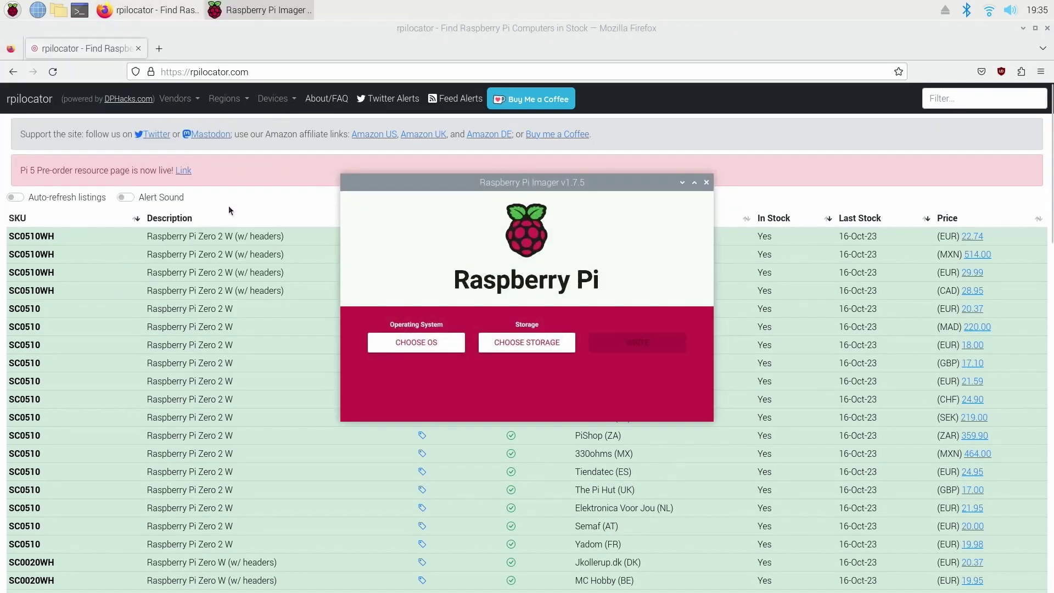
Choose Ubuntu Desktop 23.10 (64-bit) under Other general-purpose OS > Ubuntu as the OS
left_click(427, 344)
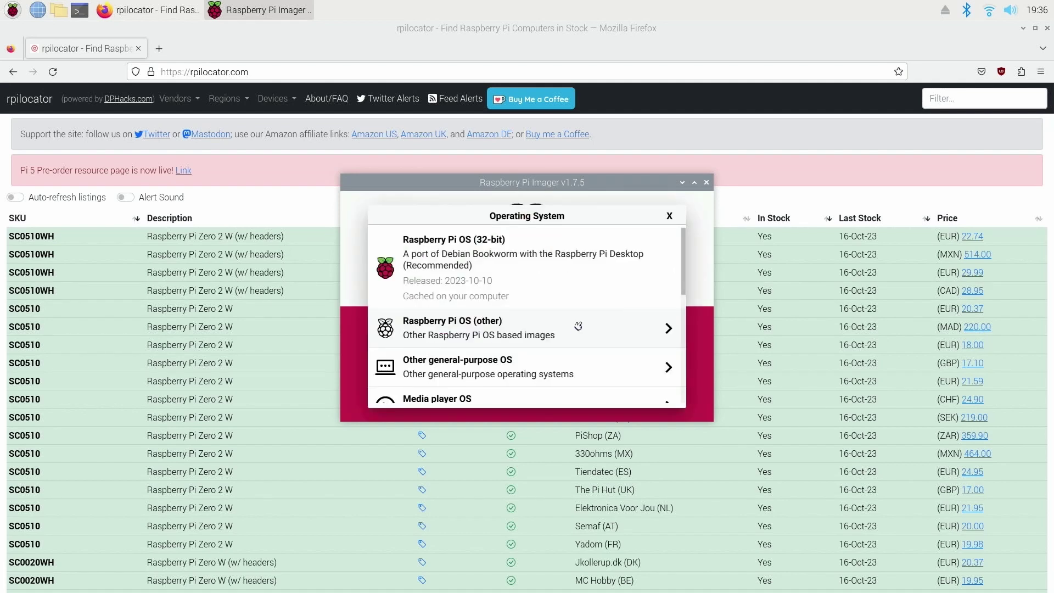
left_click(539, 369)
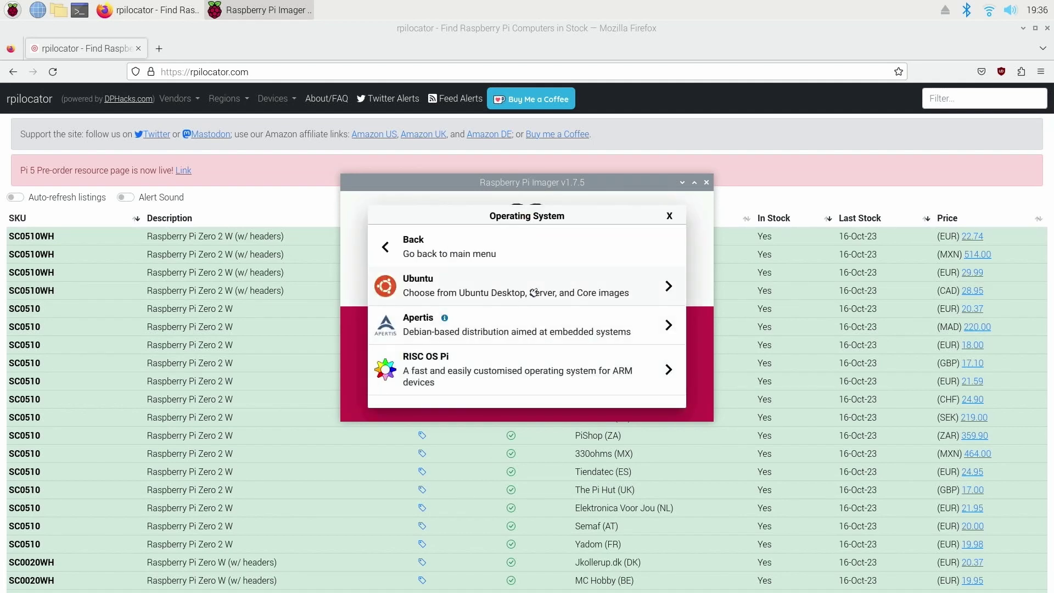
left_click(530, 293)
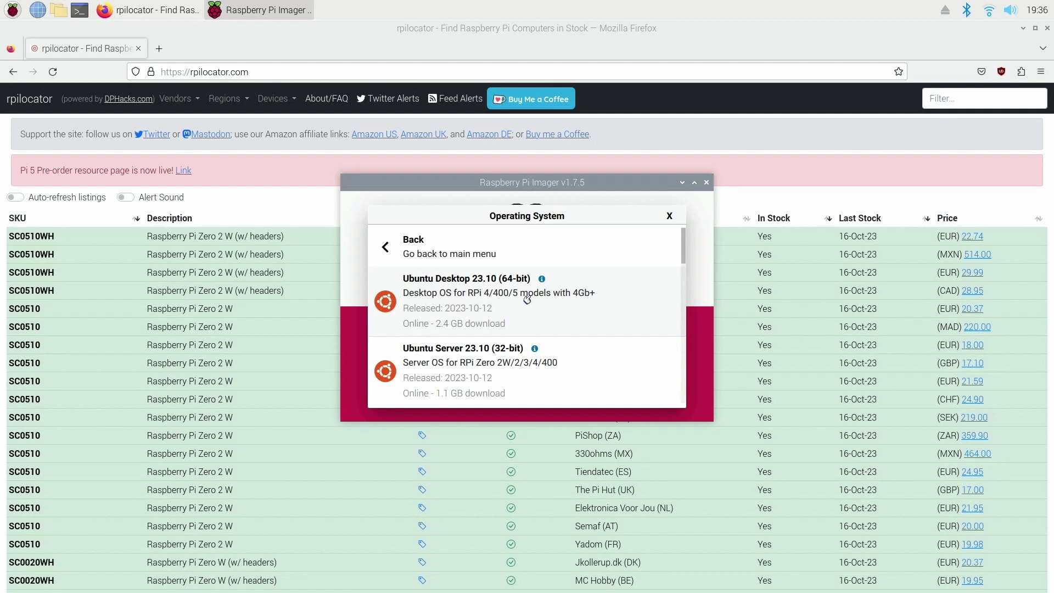
left_click(526, 298)
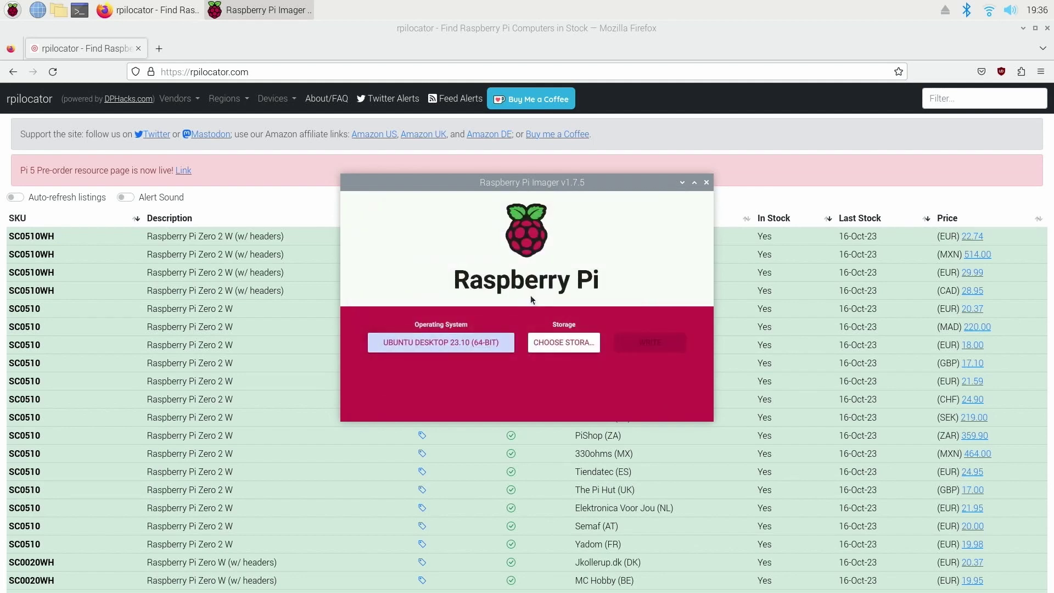
Write the image to the KINGSTON SA400S37120G drive, confirming the erase and authorising with the password
left_click(566, 341)
left_click(516, 256)
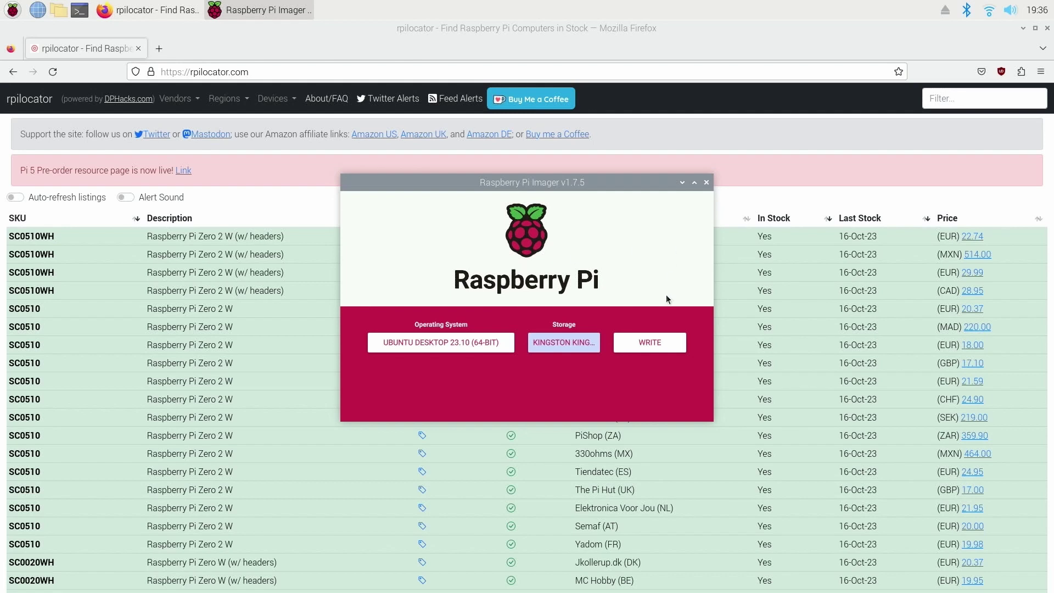
left_click(648, 344)
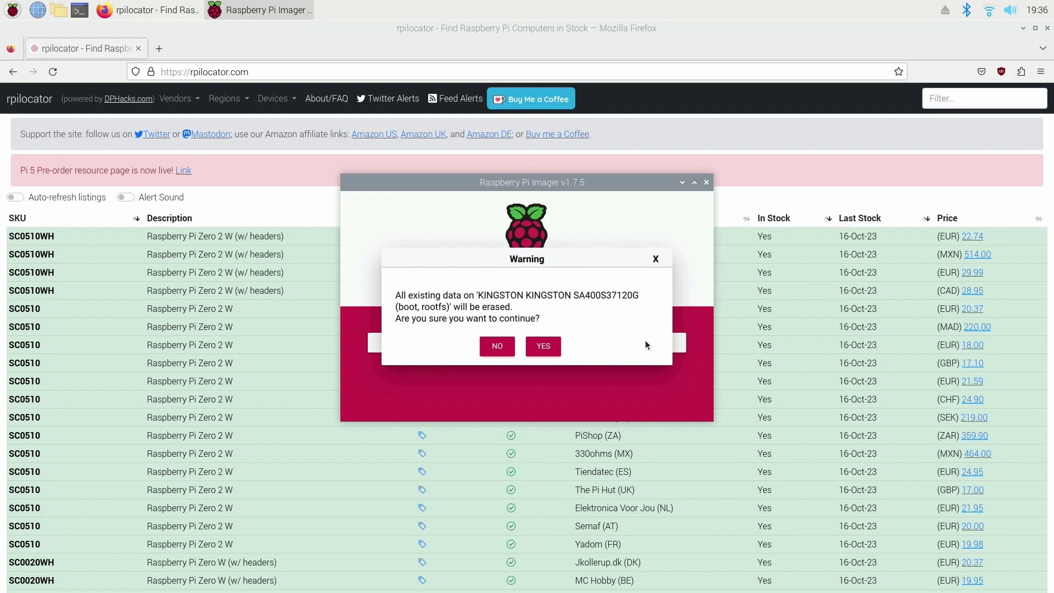
left_click(544, 347)
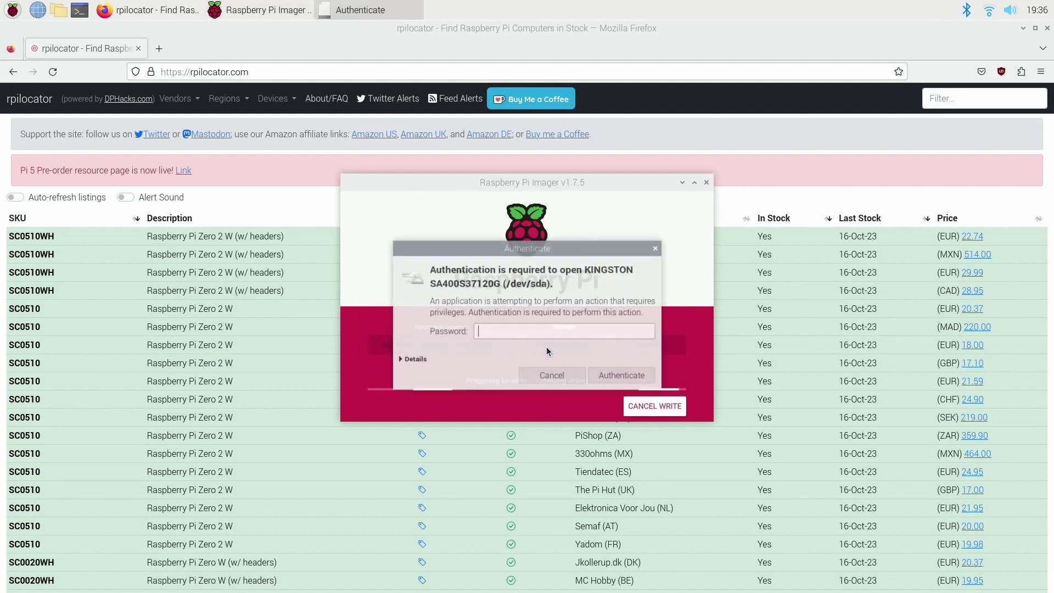
type("••••")
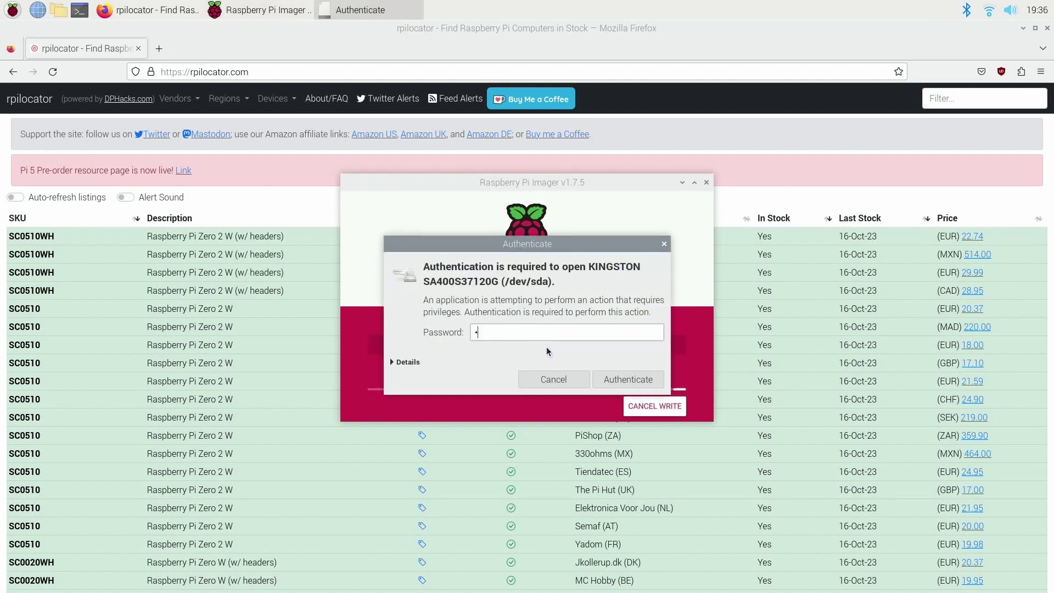
type("•")
key("Return")
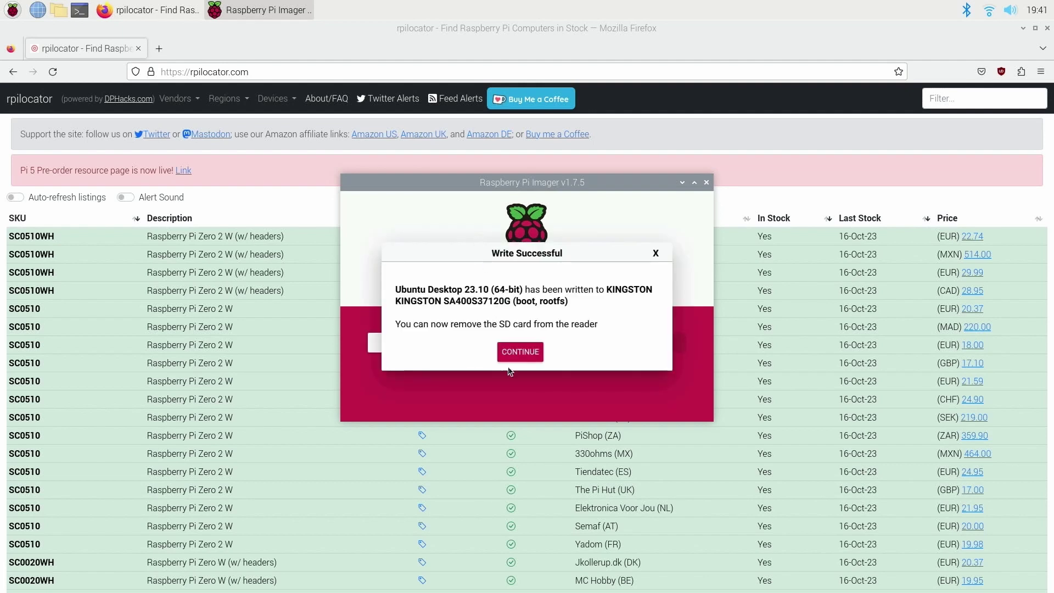
left_click(528, 354)
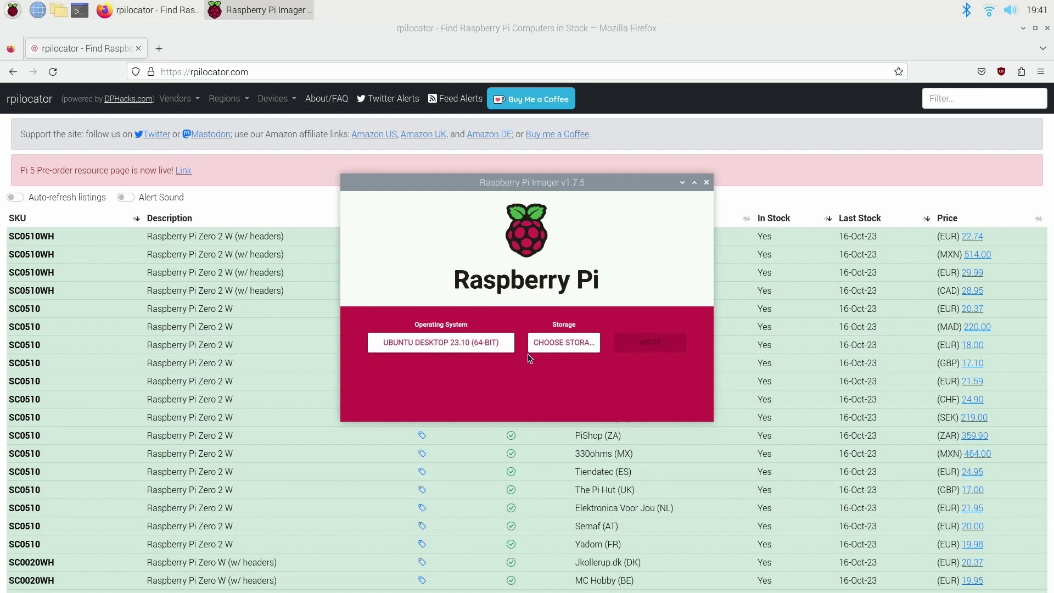
Close Imager and Firefox, shut down the Pi, and accept English on Ubuntu's first screen
left_click(707, 183)
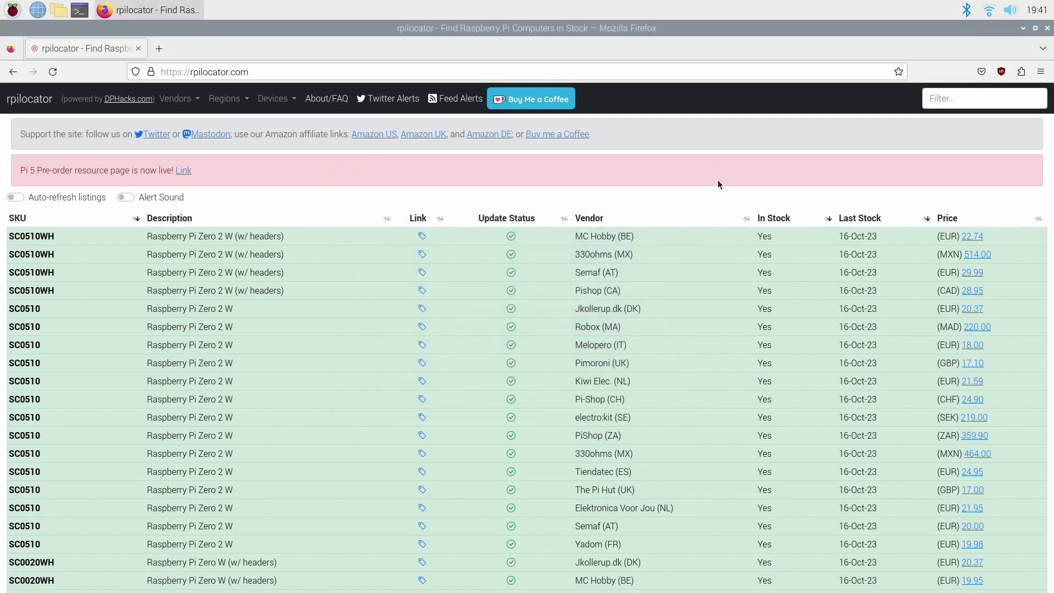
left_click(1048, 28)
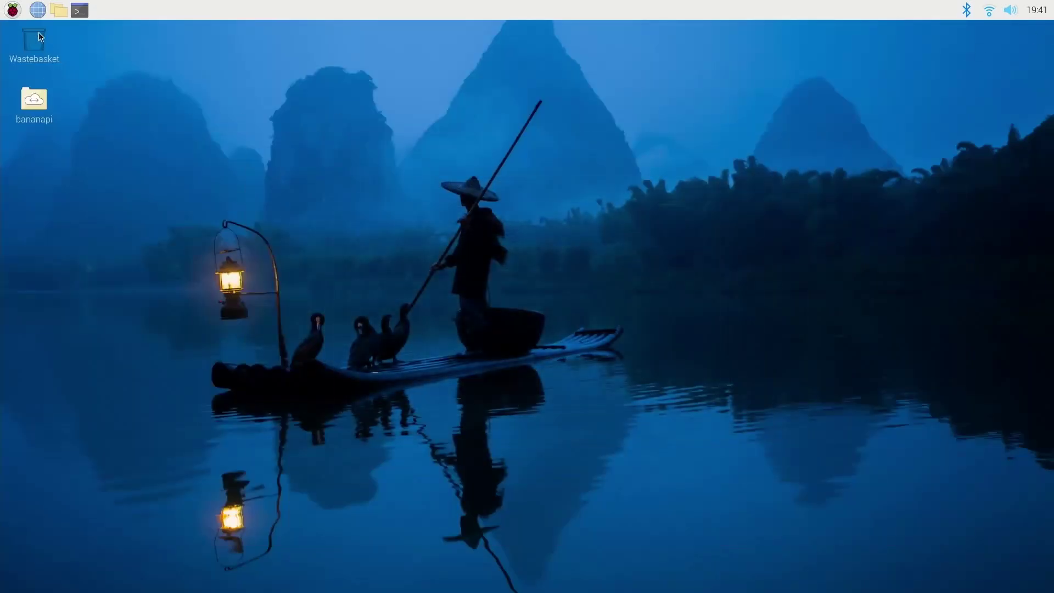
left_click(12, 10)
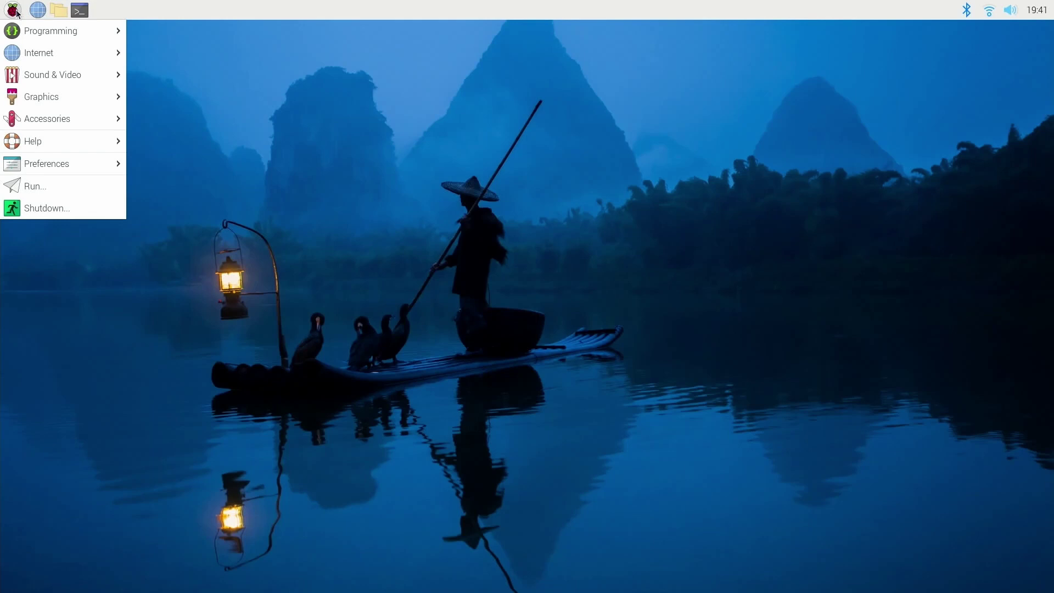
left_click(83, 210)
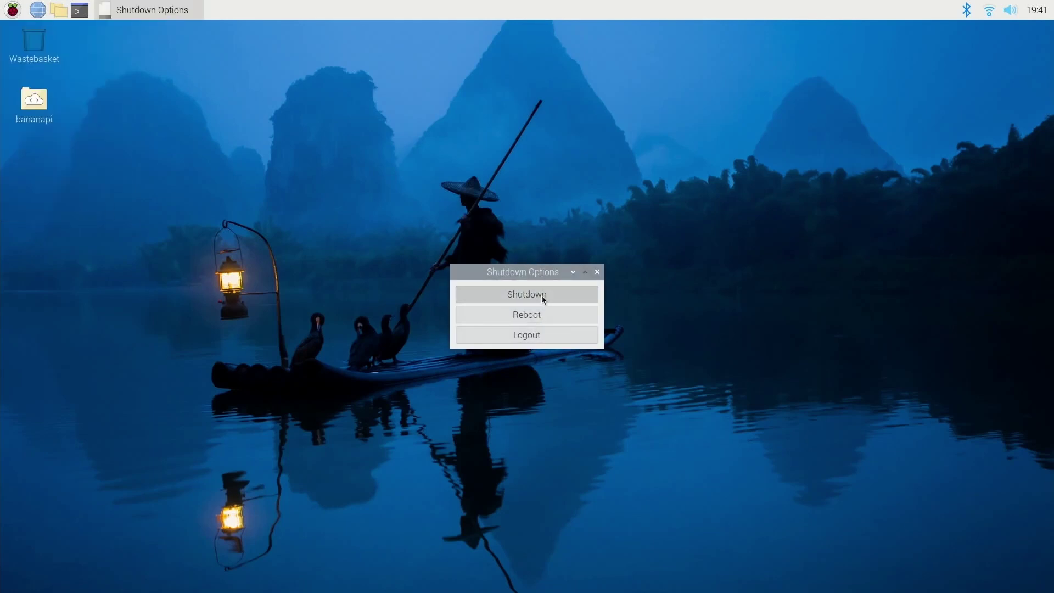
left_click(542, 296)
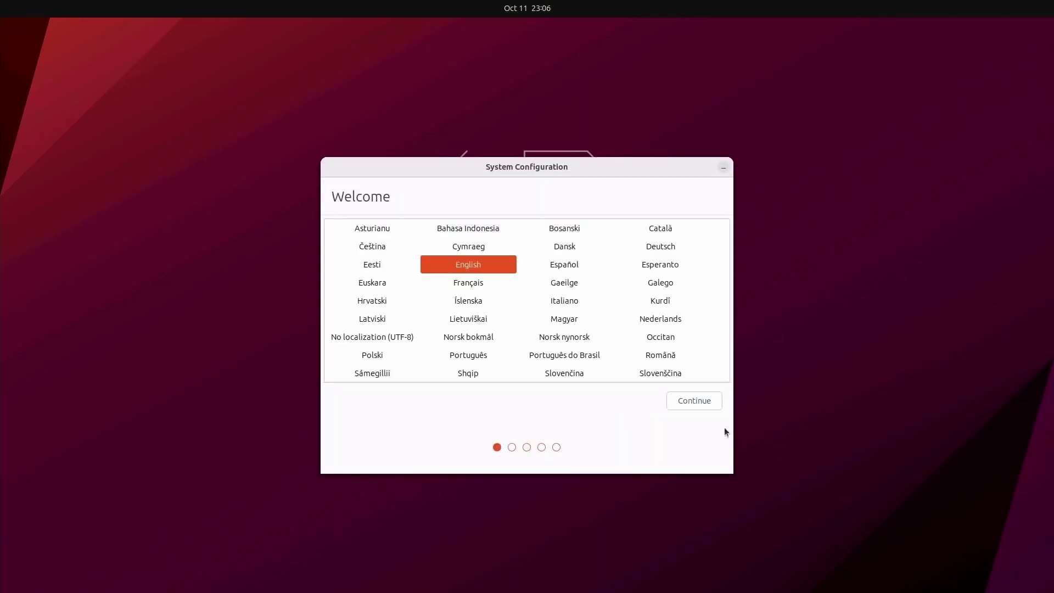
left_click(699, 404)
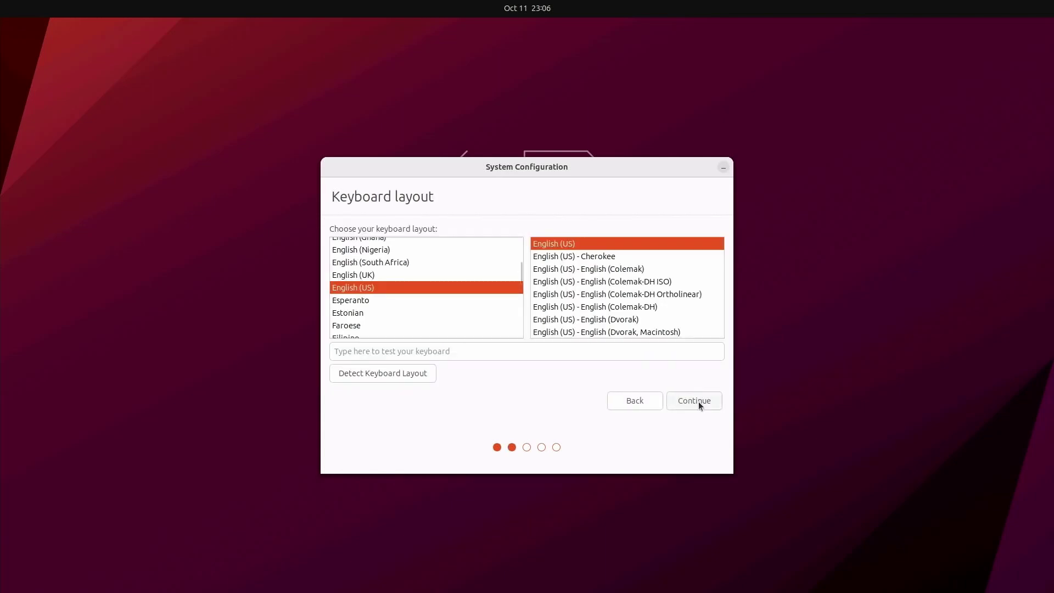
Select the English (US, intl., with dead keys) keyboard layout
scroll(606, 312, "down", 3)
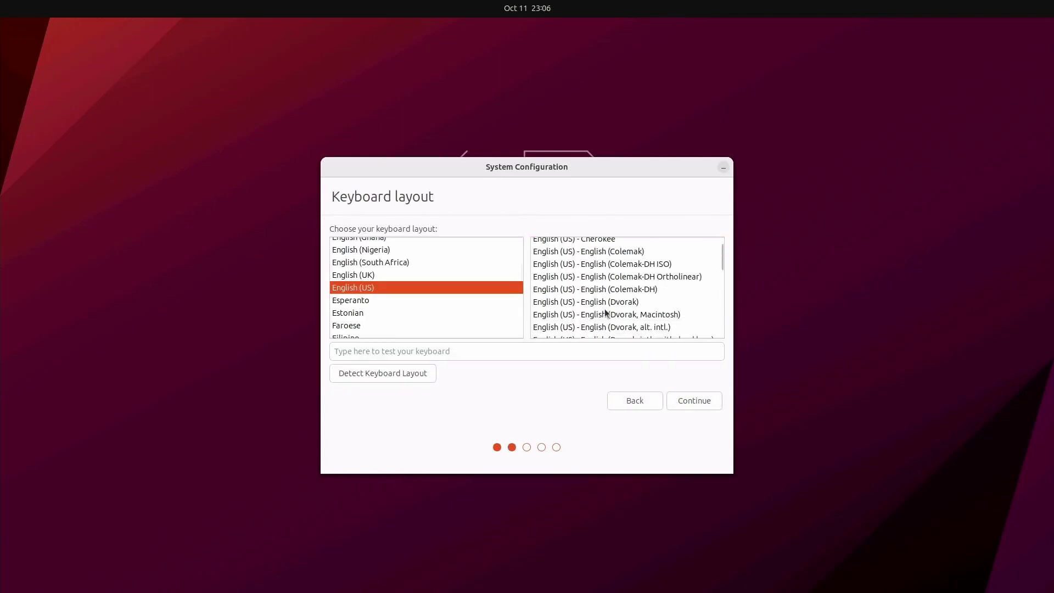
scroll(606, 312, "down", 3)
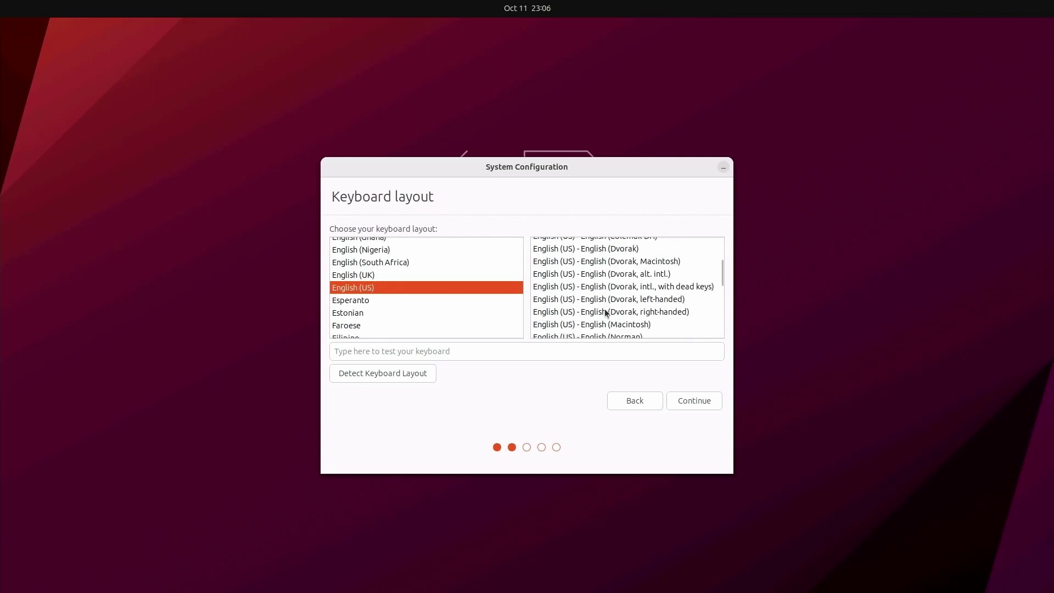
scroll(606, 312, "down", 3)
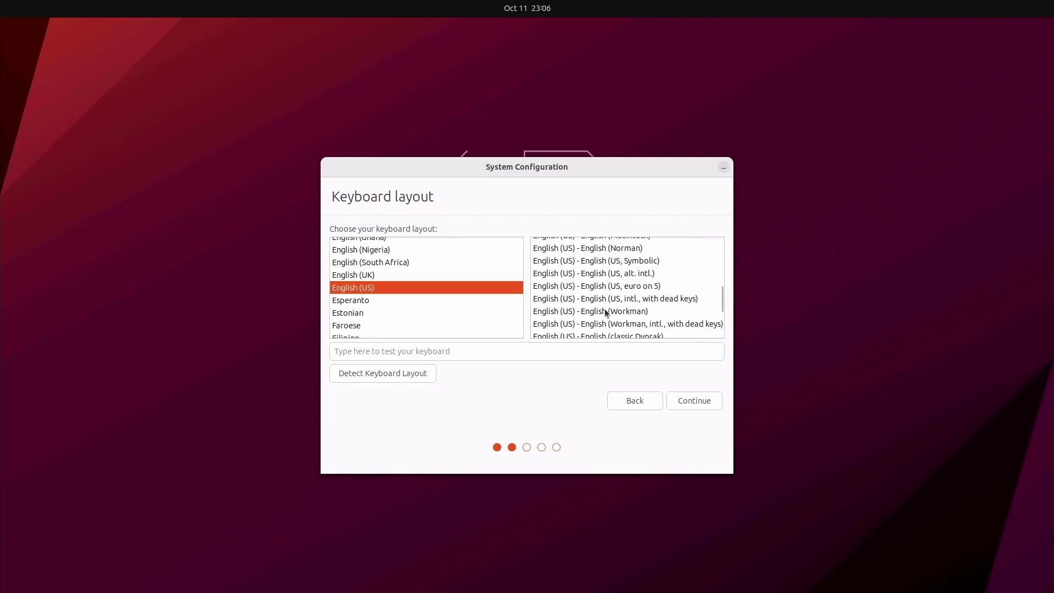
left_click(606, 300)
left_click(686, 401)
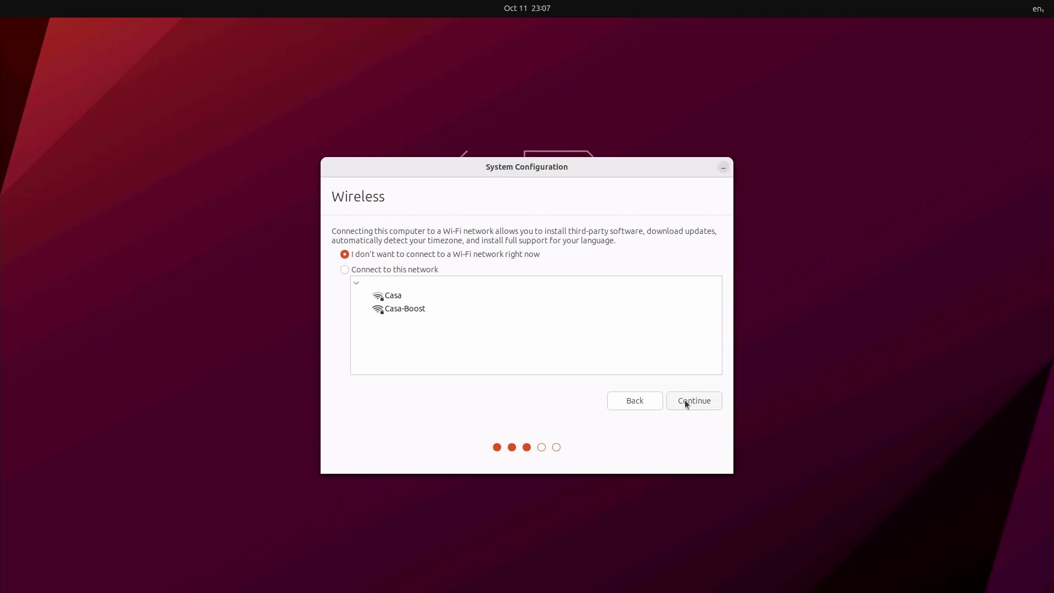
Join the Casa-Boost Wi-Fi network with its password and continue to the timezone step
left_click(405, 310)
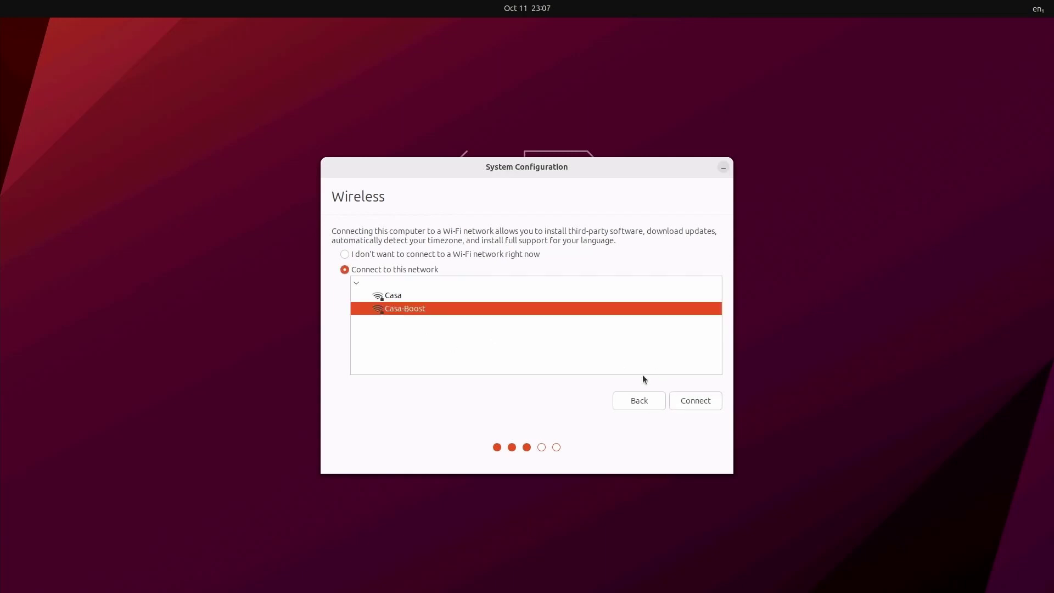
left_click(696, 401)
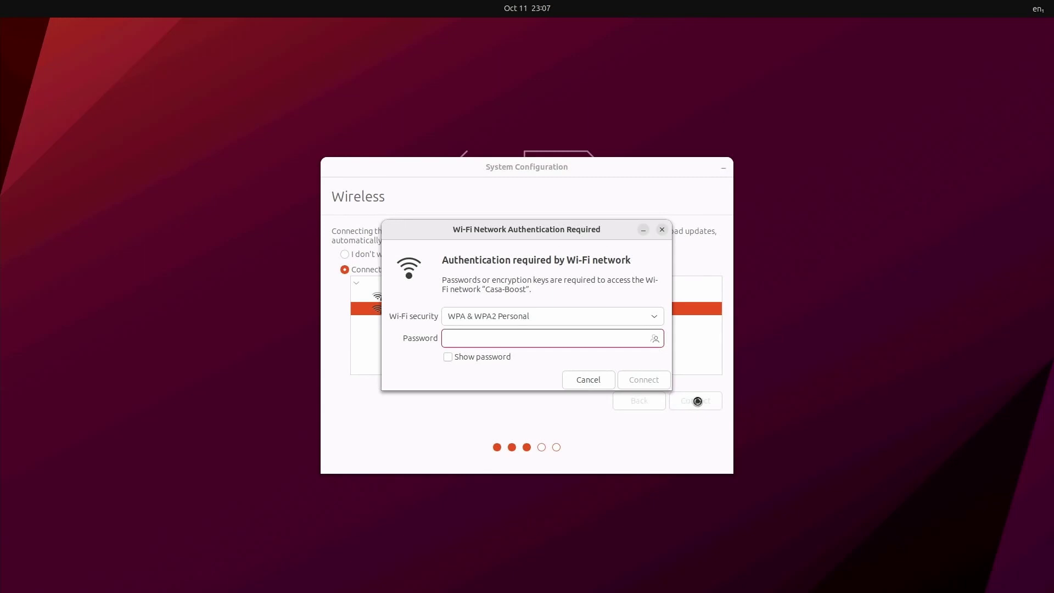
left_click(519, 339)
type("***")
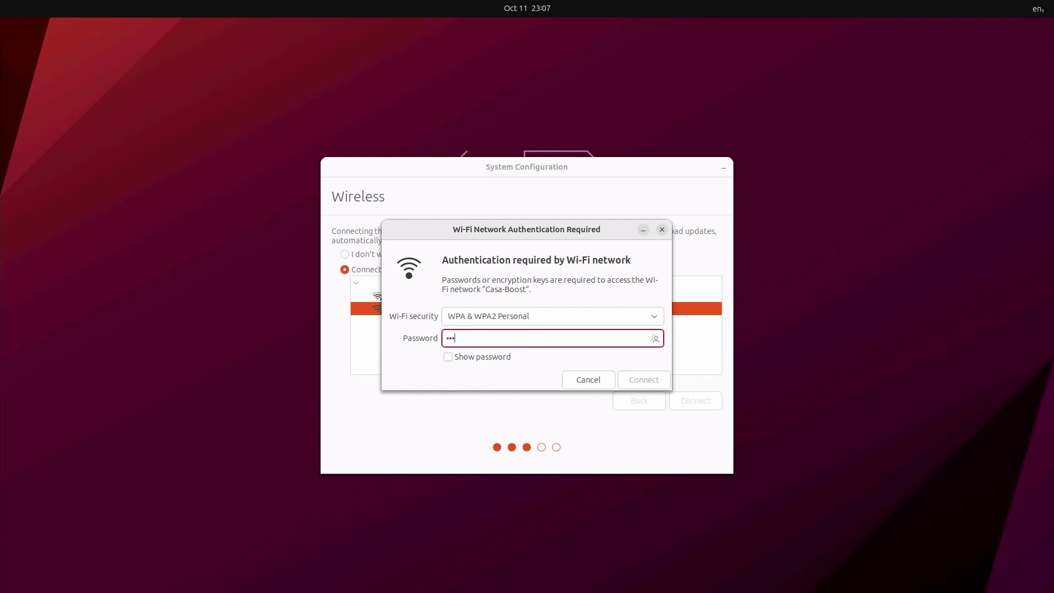
key("BackSpace")
key("BackSpace")
key("BackSpace")
type("**********")
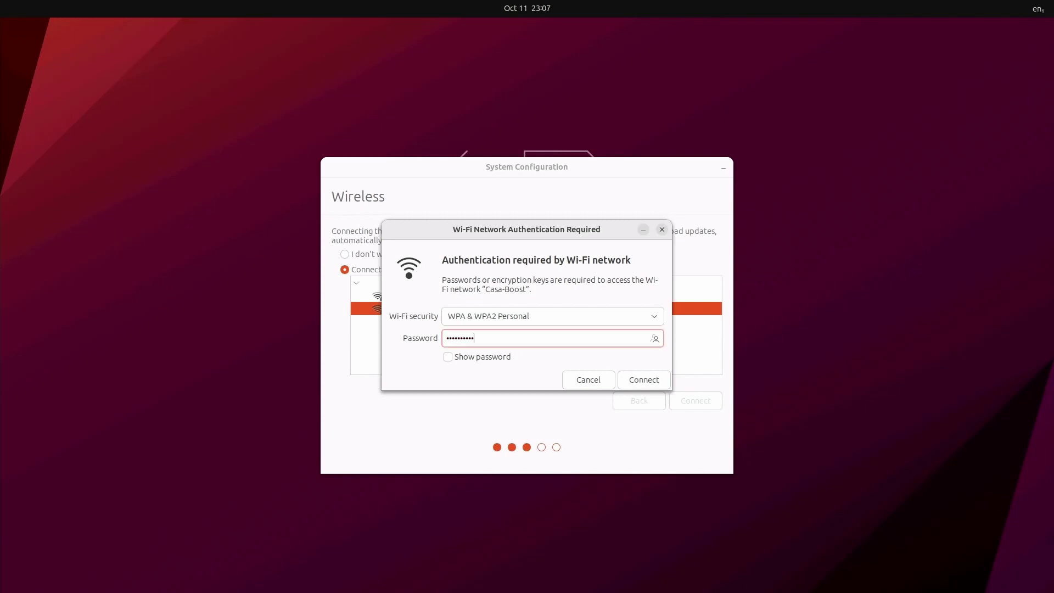
left_click(640, 380)
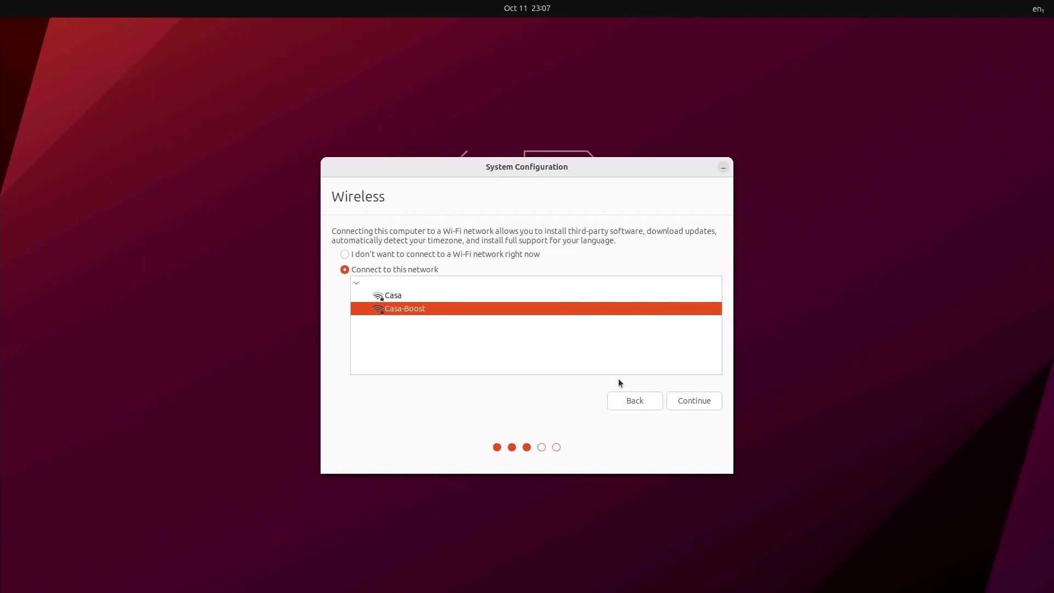
left_click(693, 401)
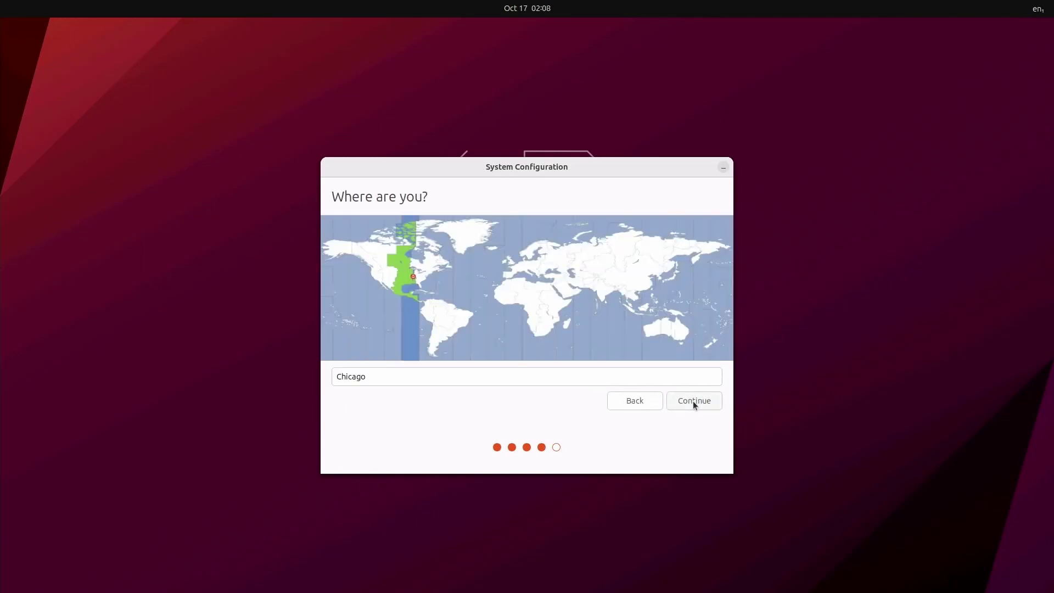
Keep the Chicago location, enter the user's name and set the computer name to pi5-ubuntu
left_click(693, 401)
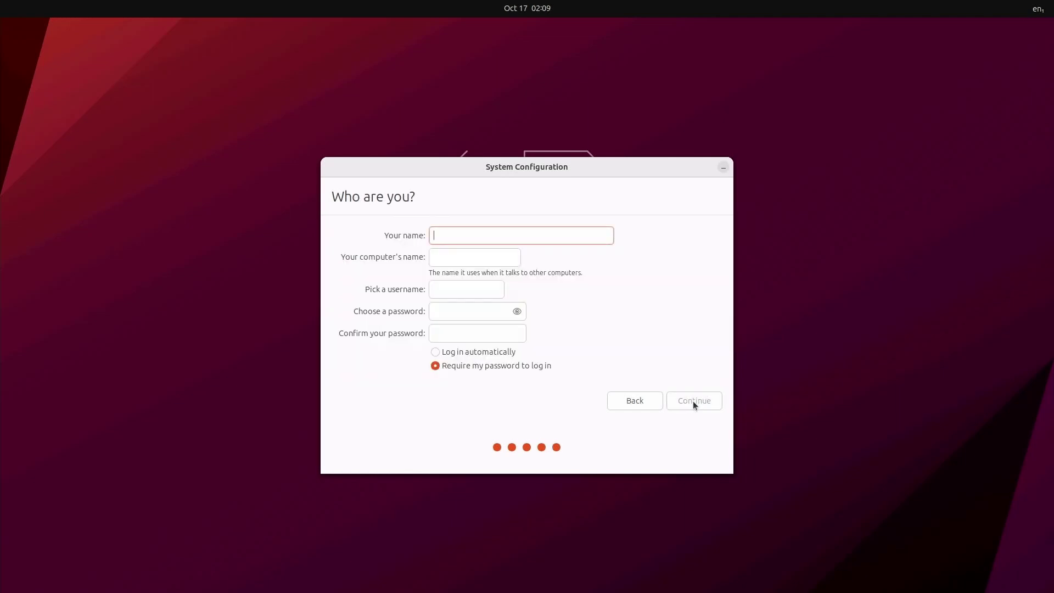
type("Andr")
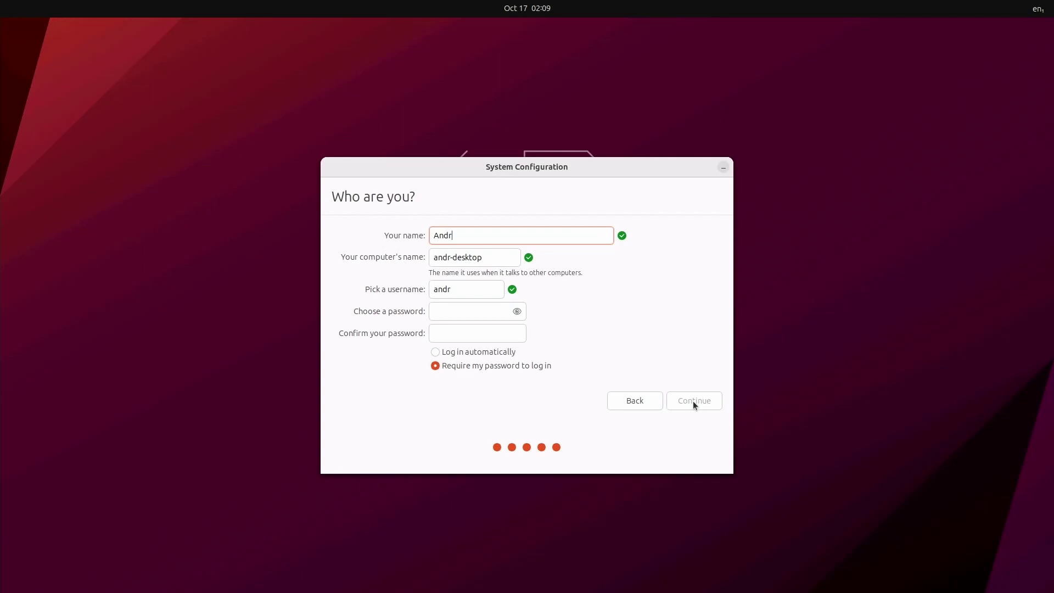
type("é")
key("Tab")
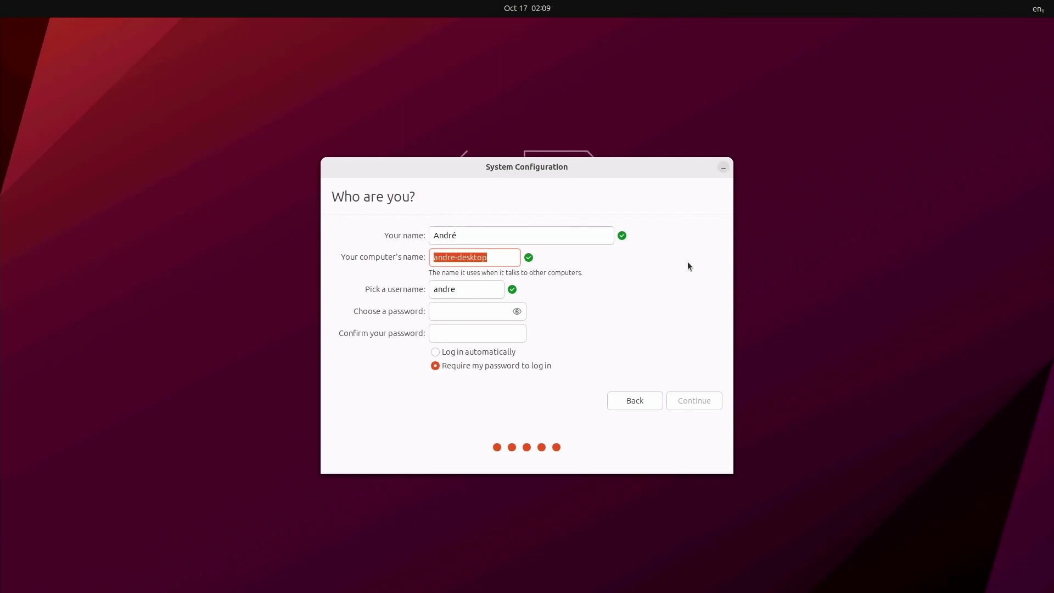
type("pi5-ubuntu")
Enter and confirm the account password, then create the account
left_click(466, 311)
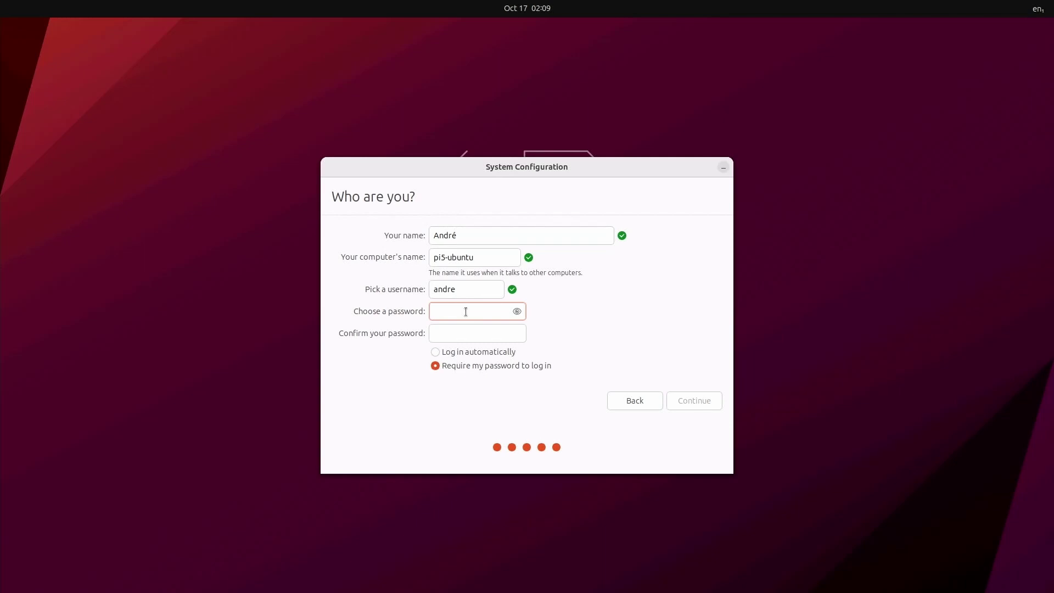
type("******")
key("Tab")
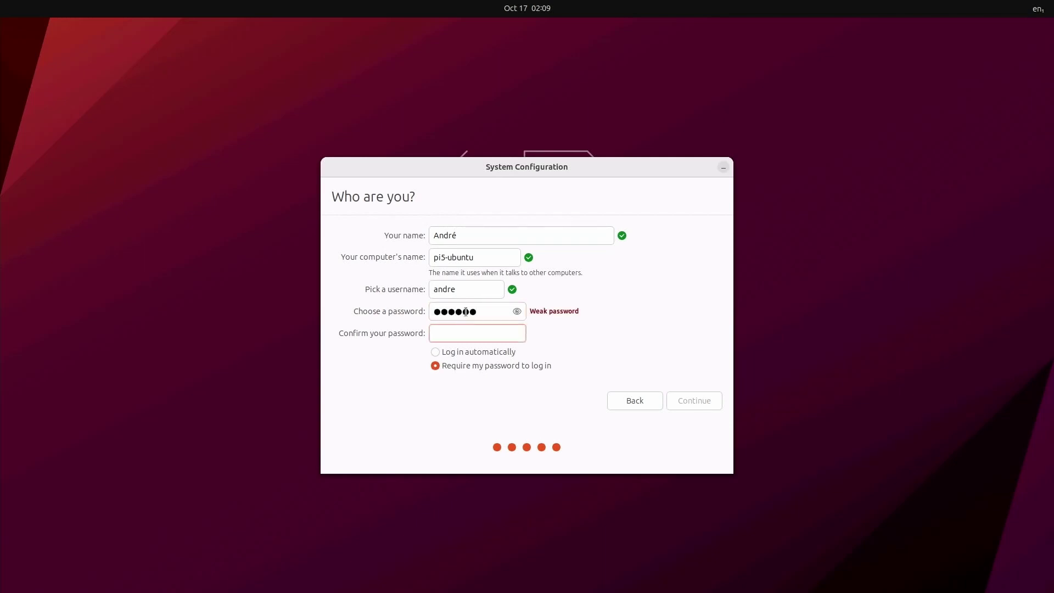
type("******")
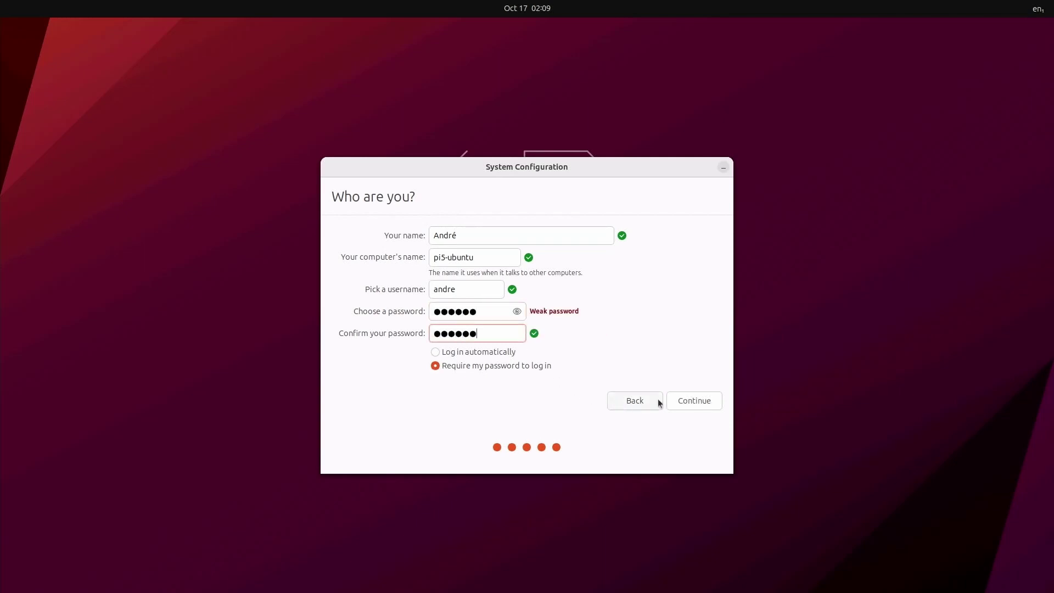
left_click(706, 403)
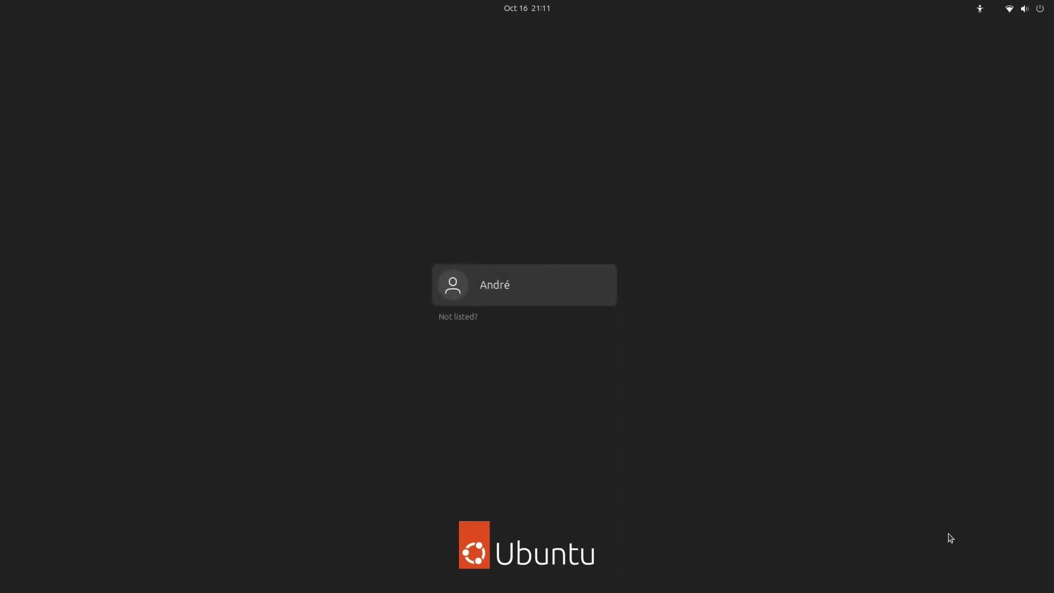
Log in to the new user account with its password
key("Return")
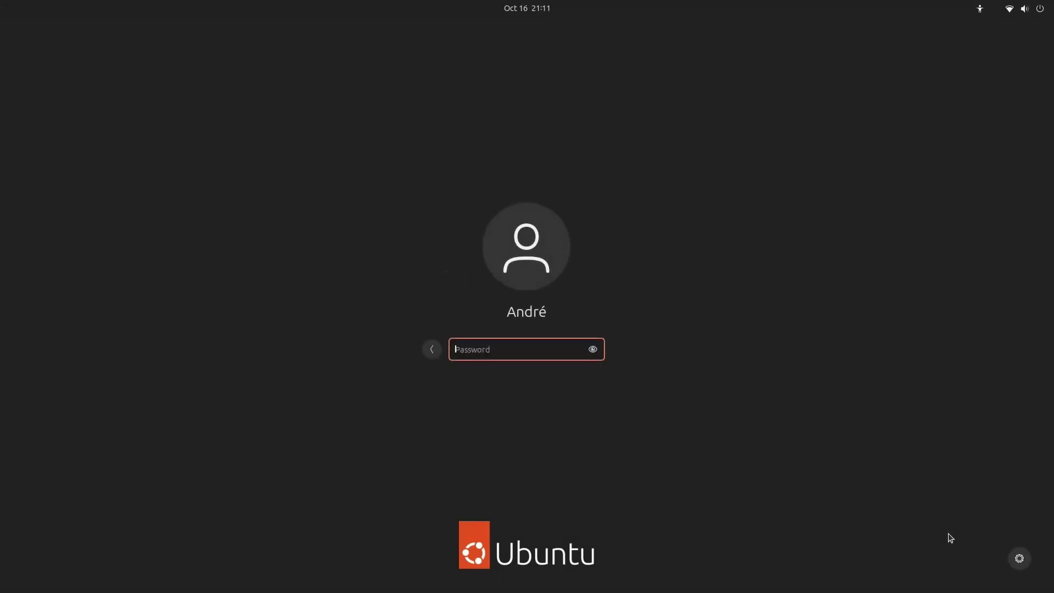
type("******")
key("Return")
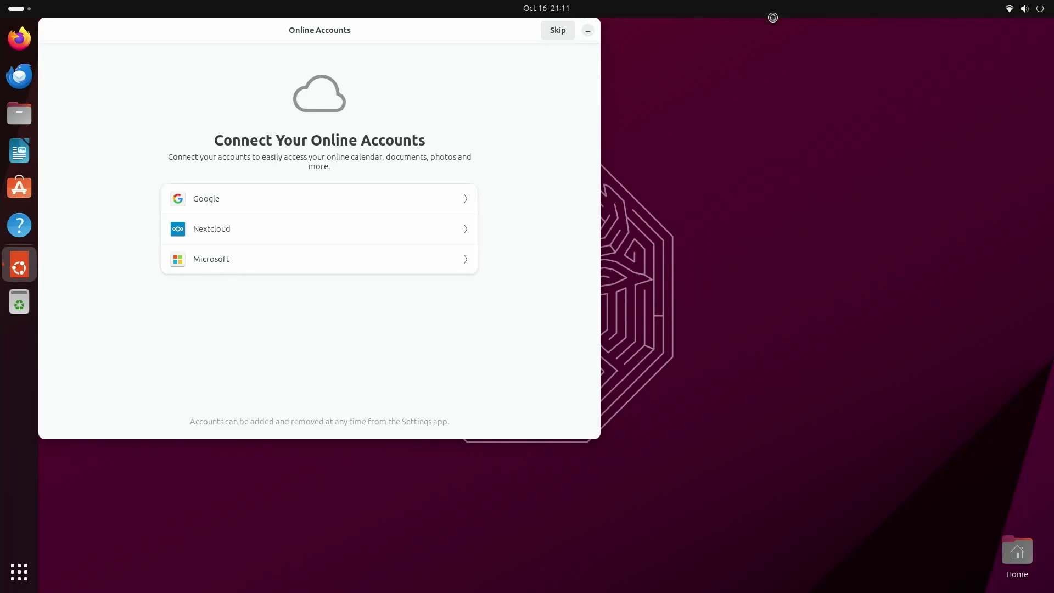
Finish Ubuntu Welcome with no online accounts, no system info sent and location services off
left_click(556, 30)
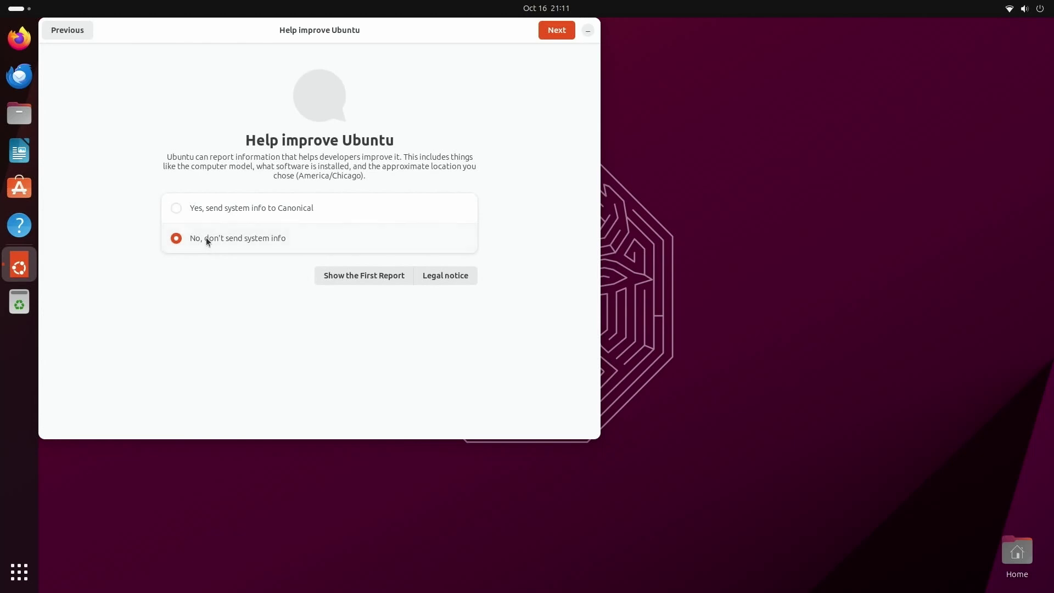
left_click(554, 30)
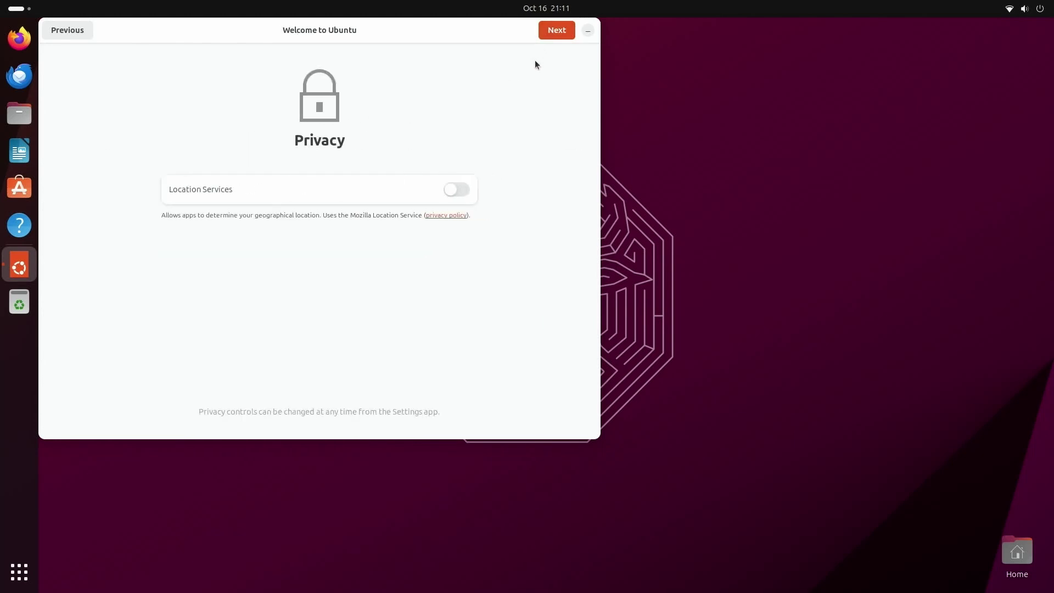
left_click(551, 31)
left_click(551, 33)
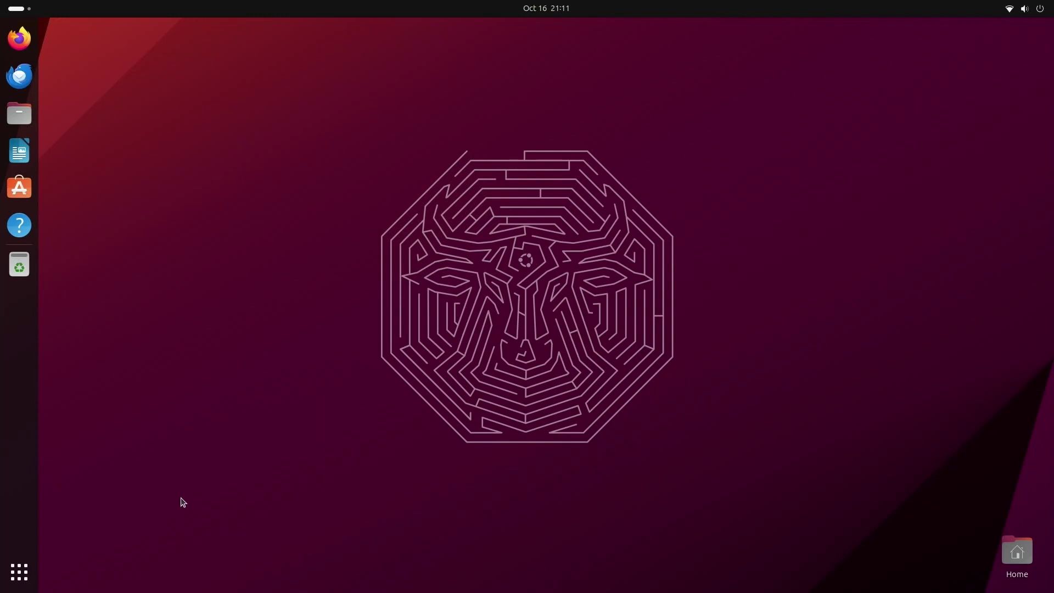
Open Show Apps in the dock and scroll through the application grid pages
left_click(18, 581)
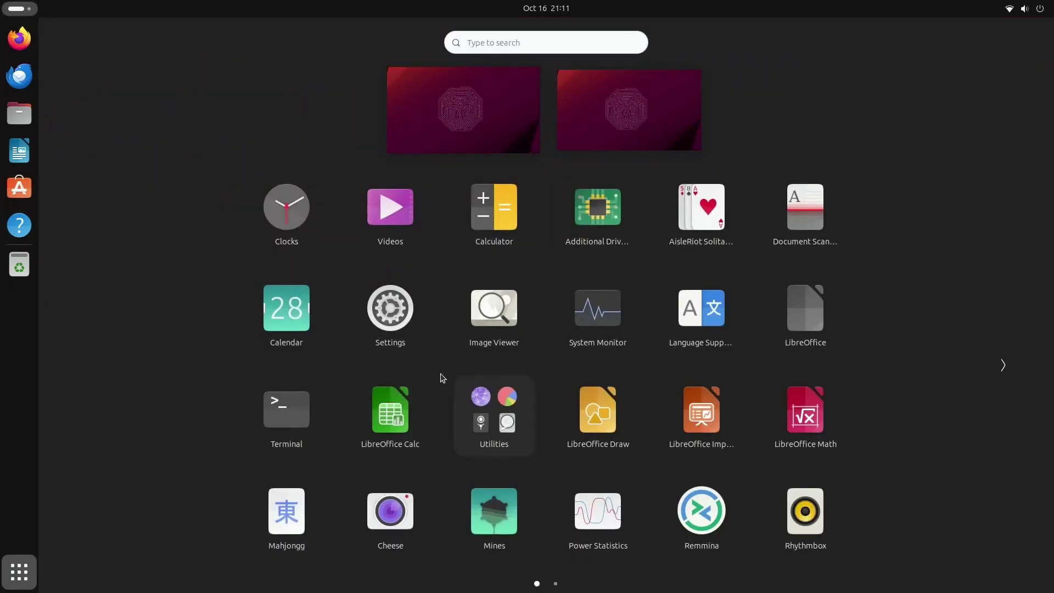
scroll(441, 378, "down", 1)
scroll(442, 378, "up", 1)
scroll(522, 379, "down", 1)
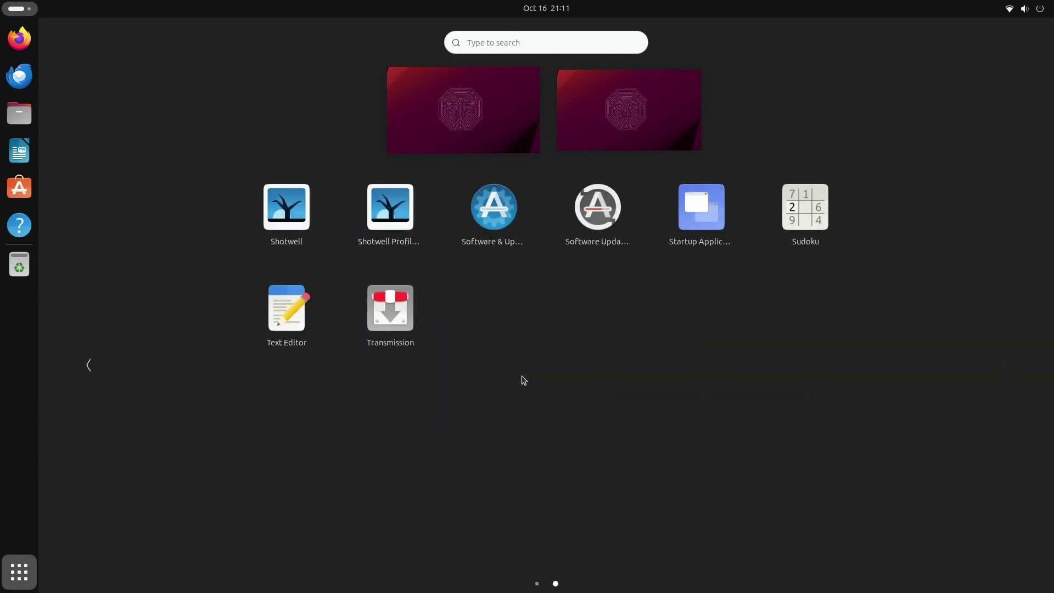
scroll(522, 379, "up", 1)
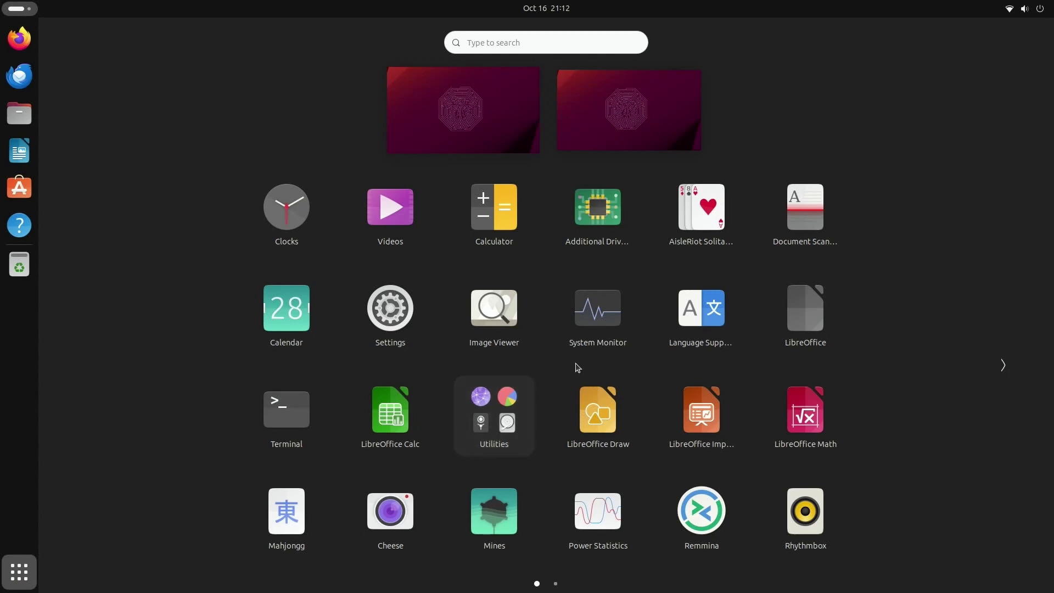
Show System Monitor's Resources graphs, move its window down and right, and launch Firefox
left_click(595, 324)
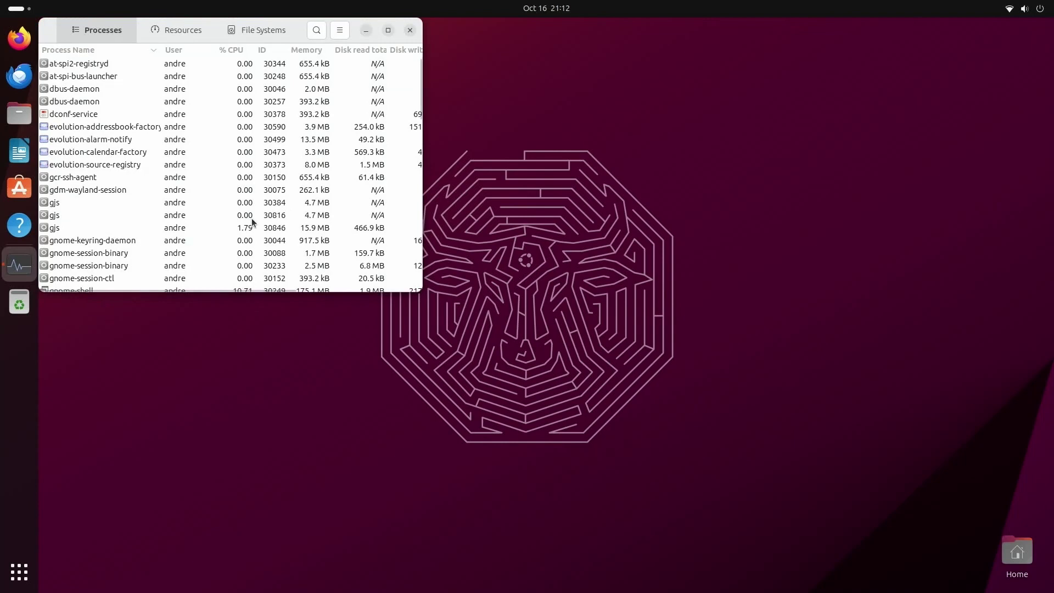
left_click(163, 36)
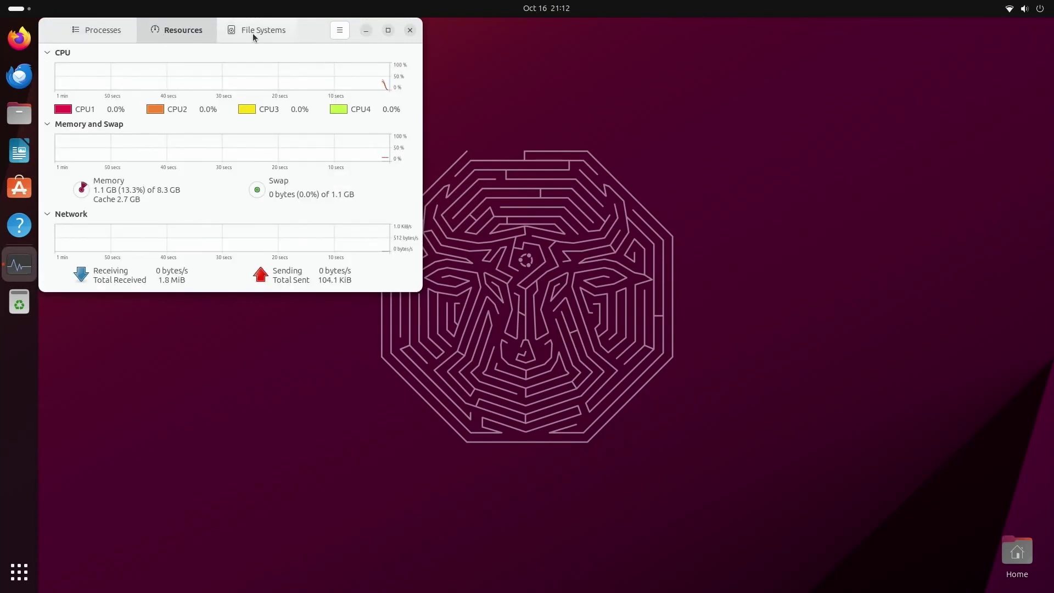
left_click_drag(312, 33, 388, 90)
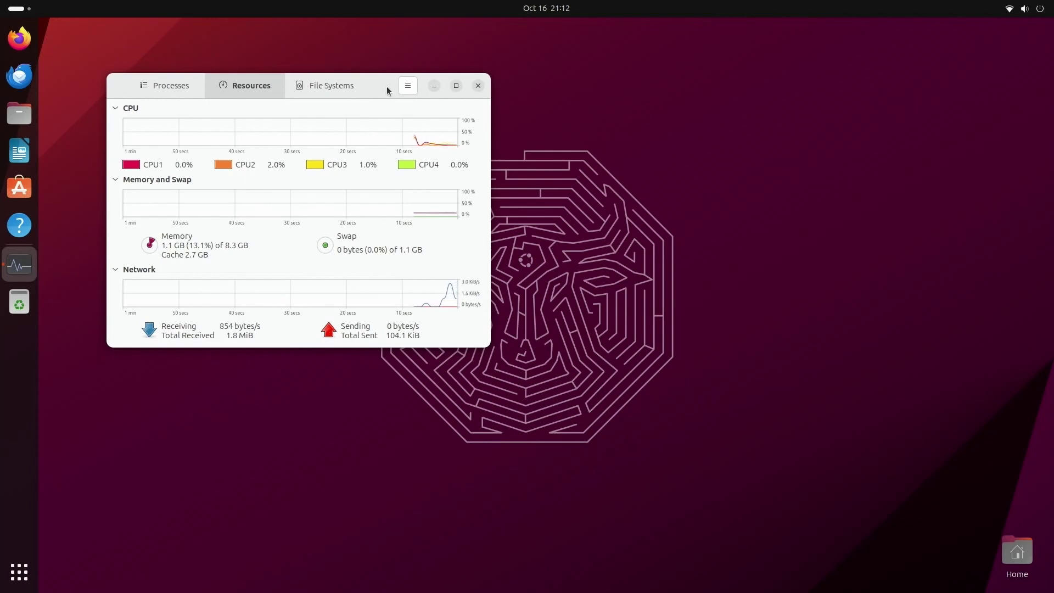
left_click(25, 39)
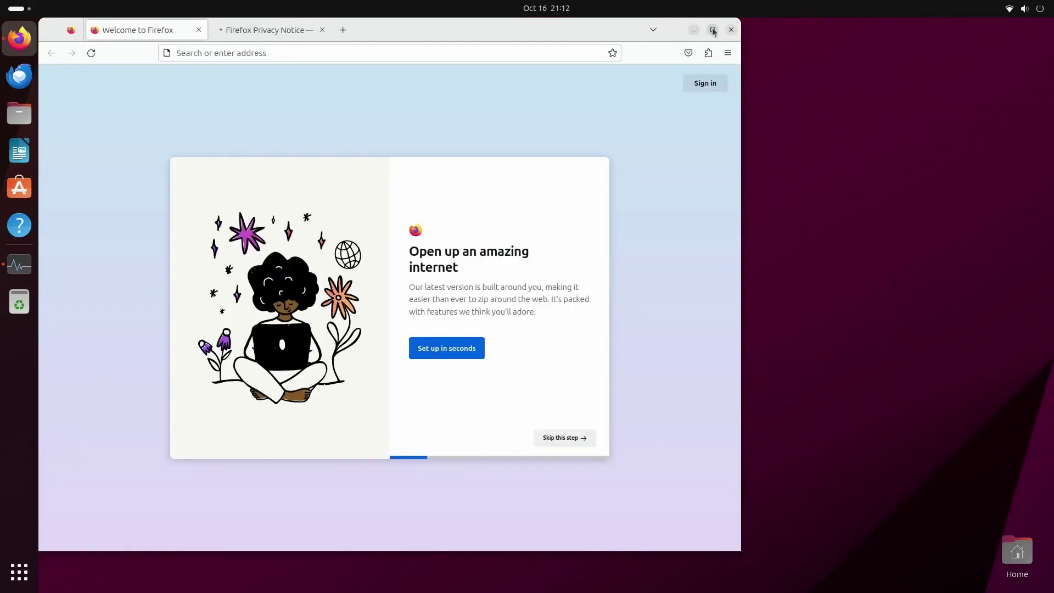
Maximize Firefox and close the Privacy Notice tab
left_click(713, 31)
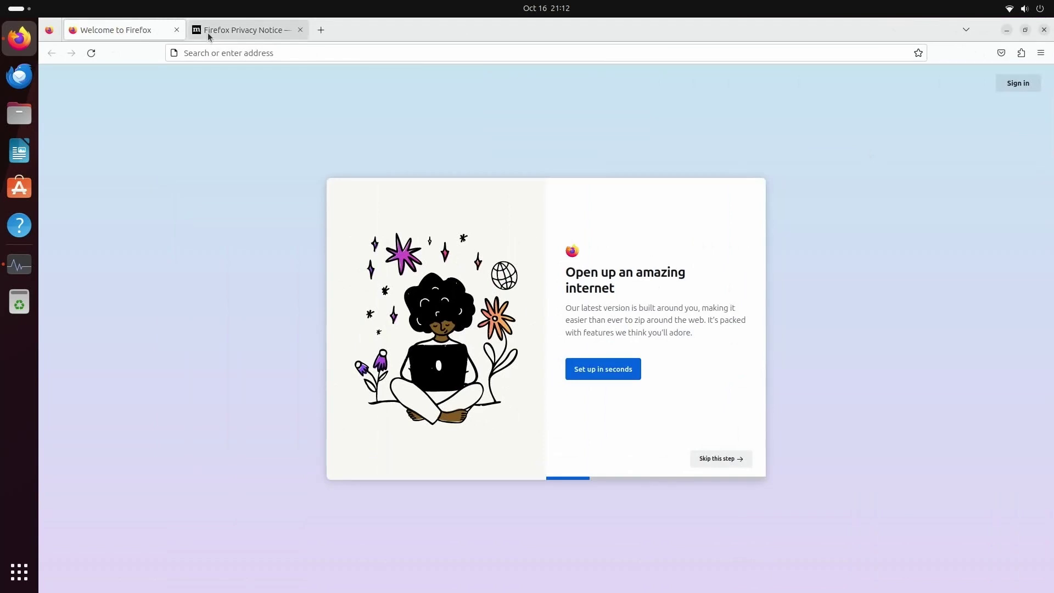
left_click(226, 30)
left_click(300, 31)
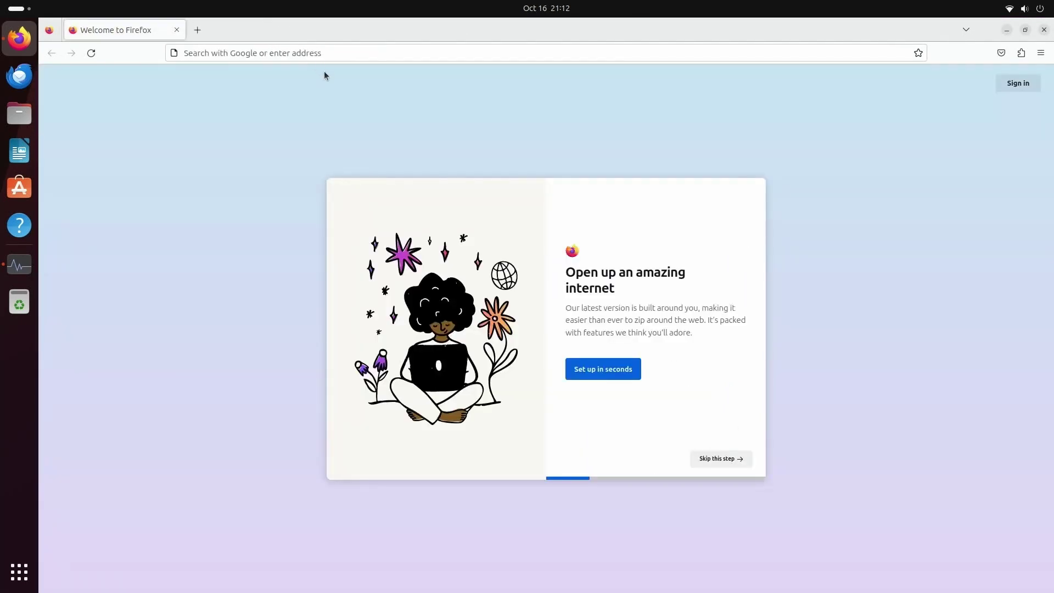
Search the web for 'kicad' and reach the kicad.org Download page
left_click(350, 52)
type("kicad")
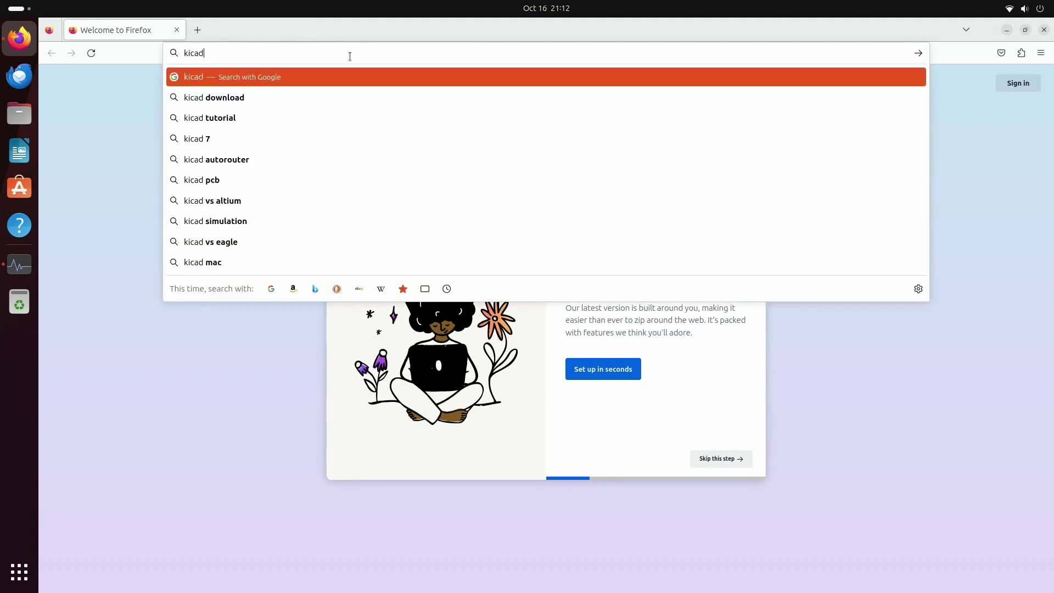
key("Return")
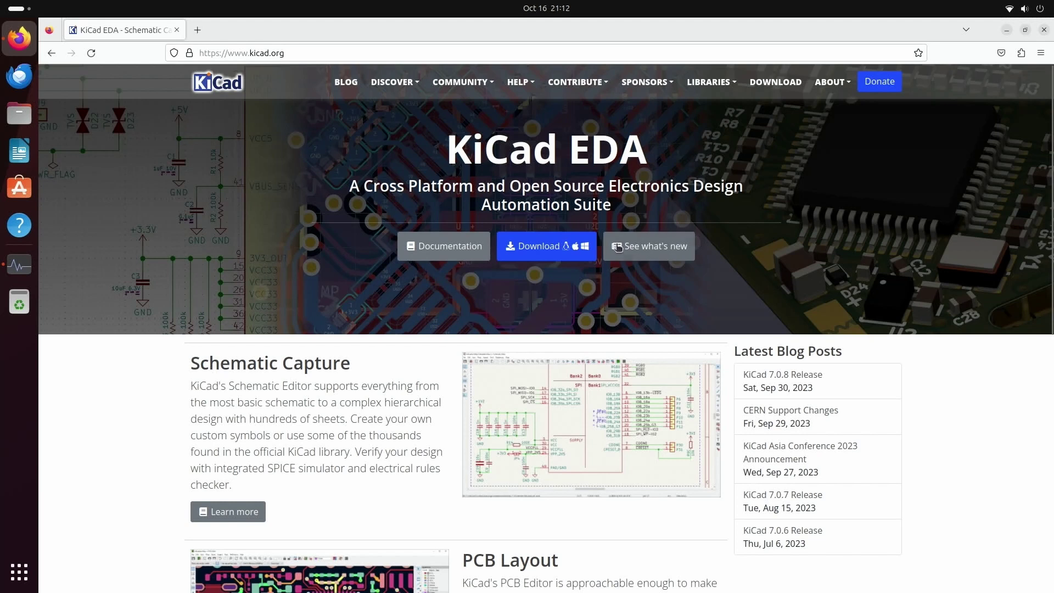
left_click(549, 250)
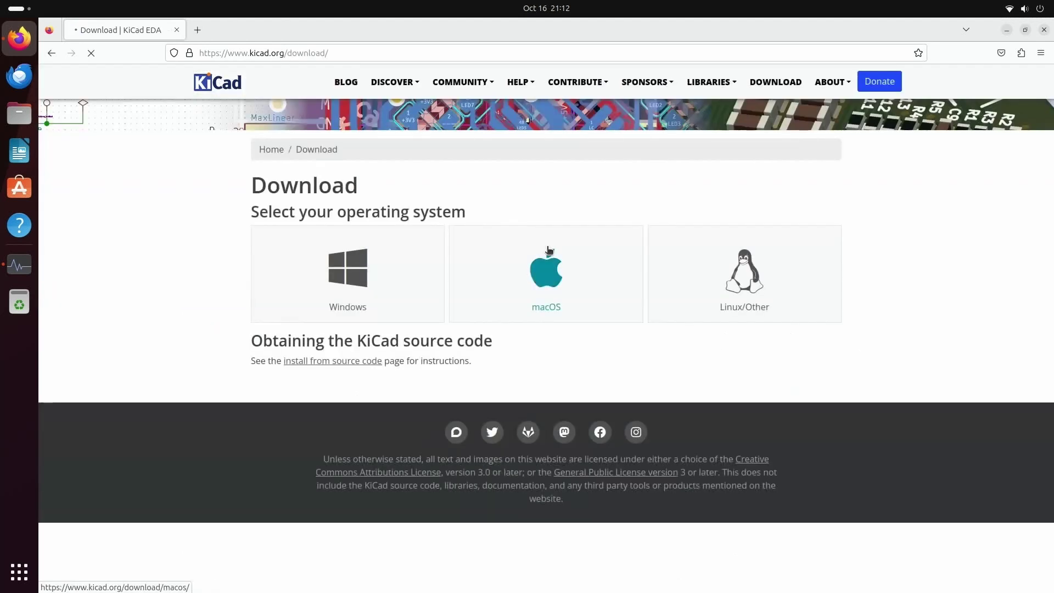
Open KiCad's Linux install page and select the 7.0.8 stable add-apt-repository command
left_click(759, 268)
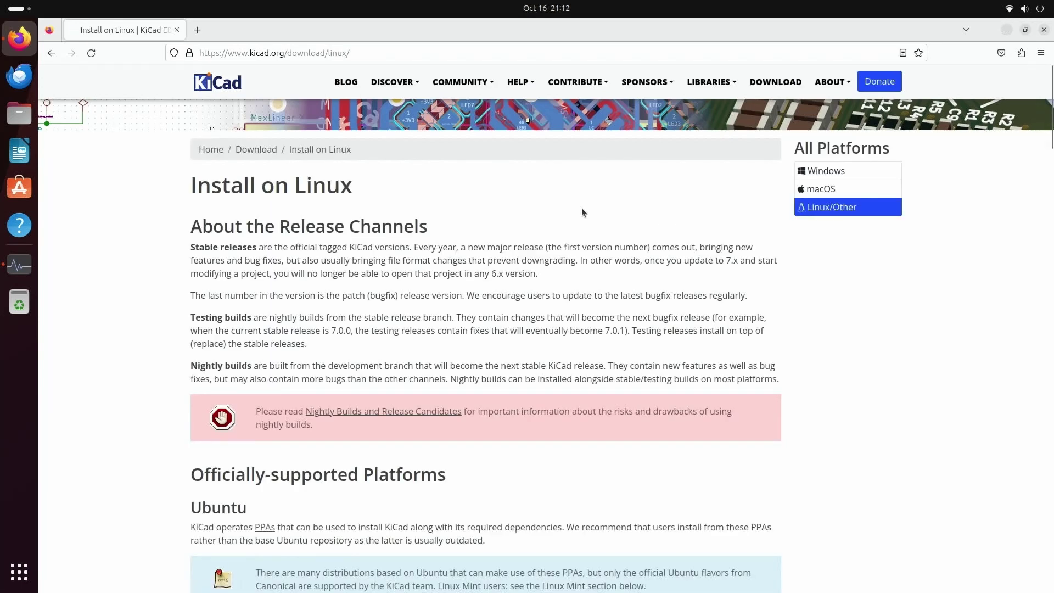
scroll(582, 208, "down", 1)
scroll(582, 208, "down", 5)
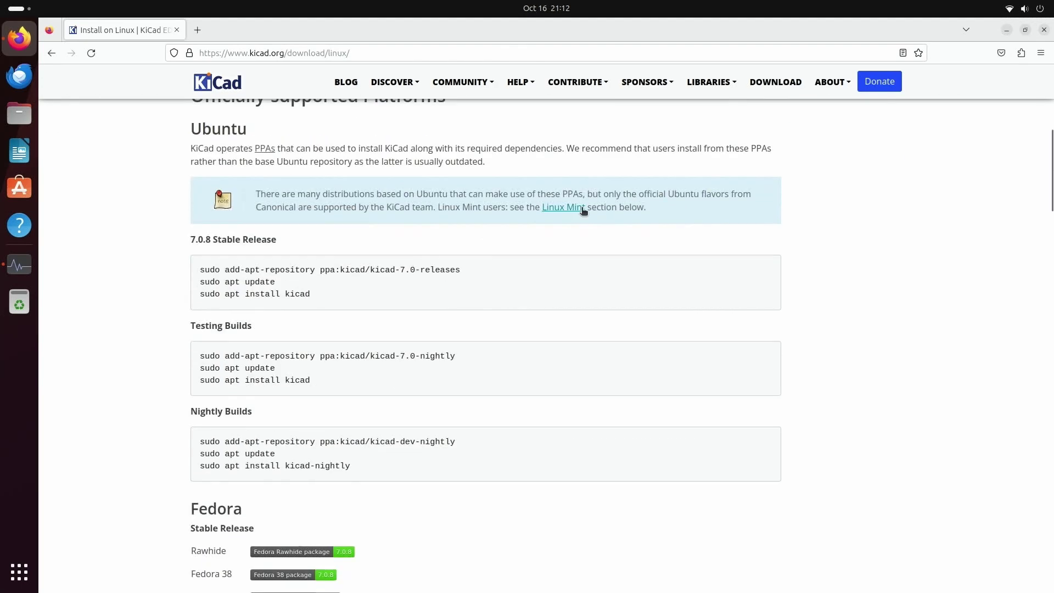
scroll(582, 208, "up", 1)
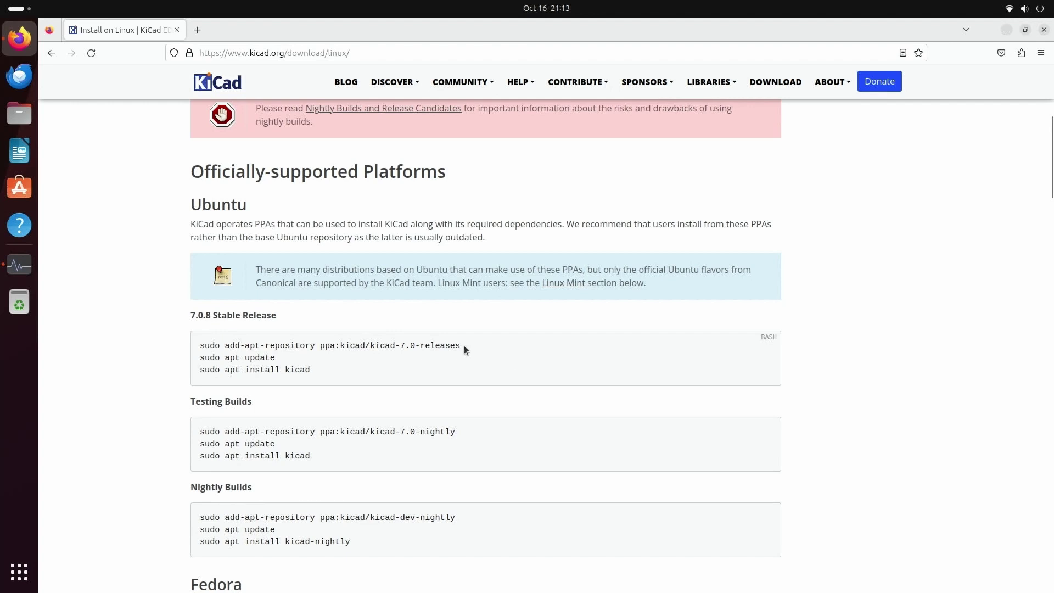
left_click_drag(464, 346, 227, 345)
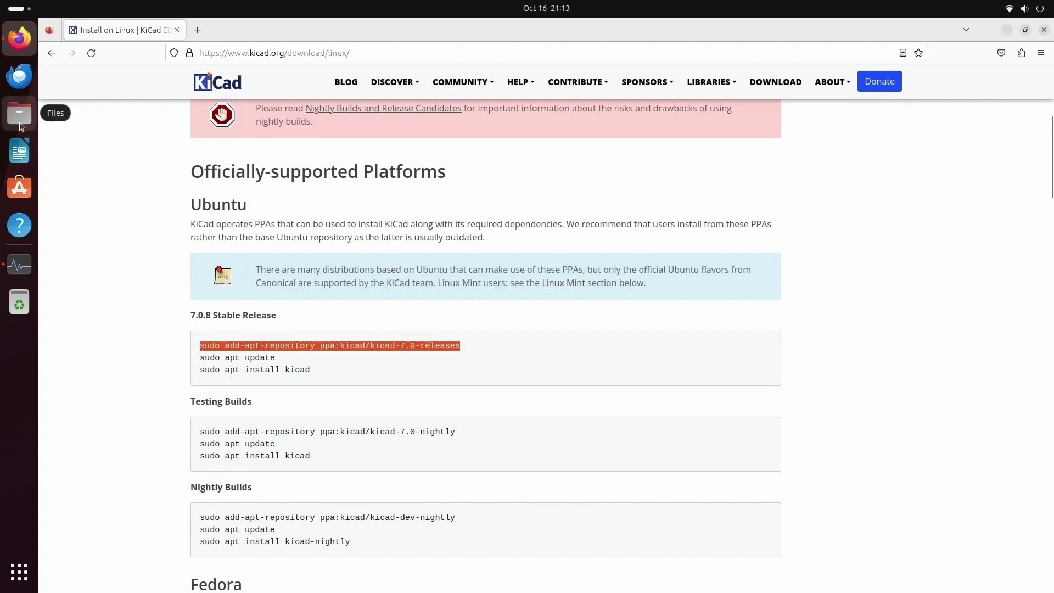
Add the ppa:kicad/kicad-7.0-releases repository with sudo add-apt-repository, entering the password and confirming
key("ctrl+alt+t")
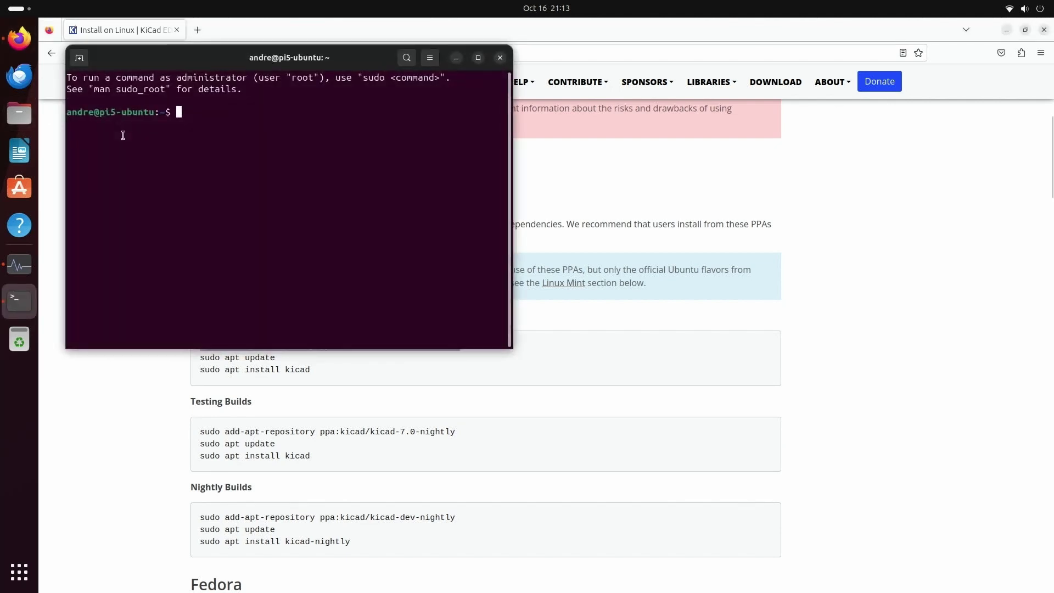
right_click(218, 126)
left_click(244, 164)
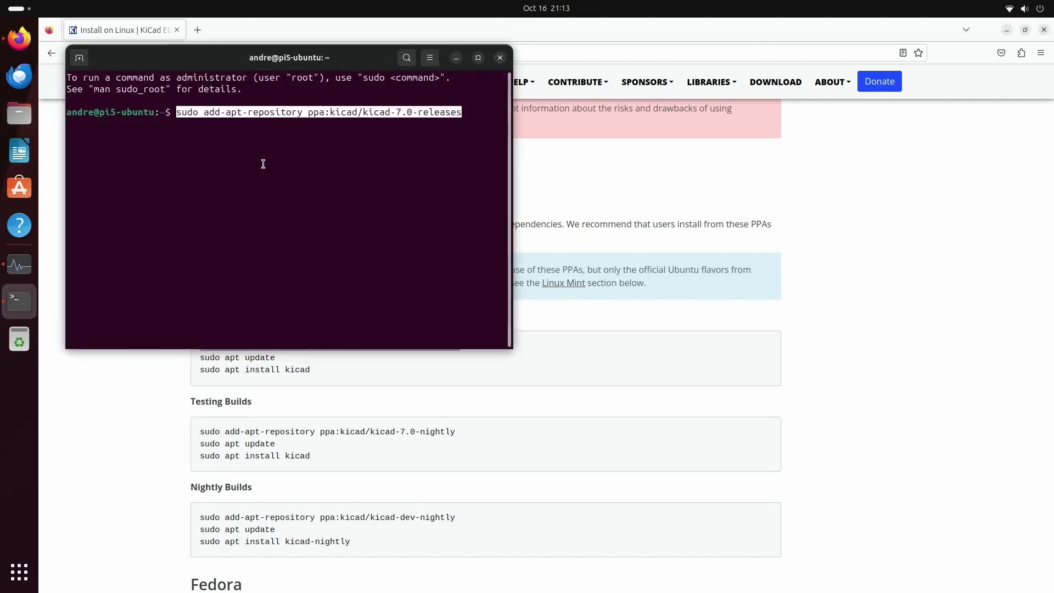
key("Return")
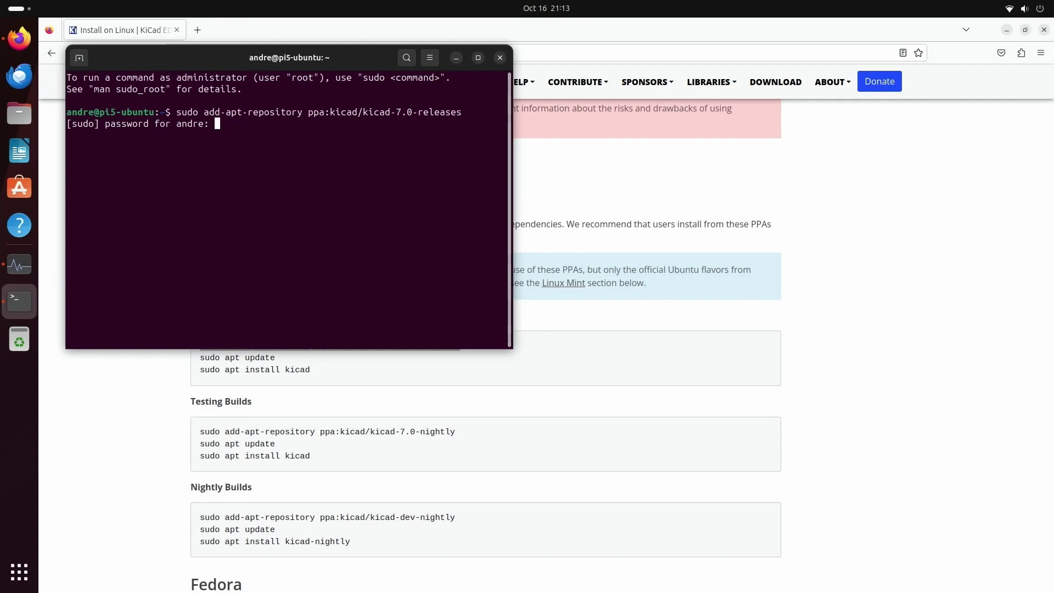
key("Return")
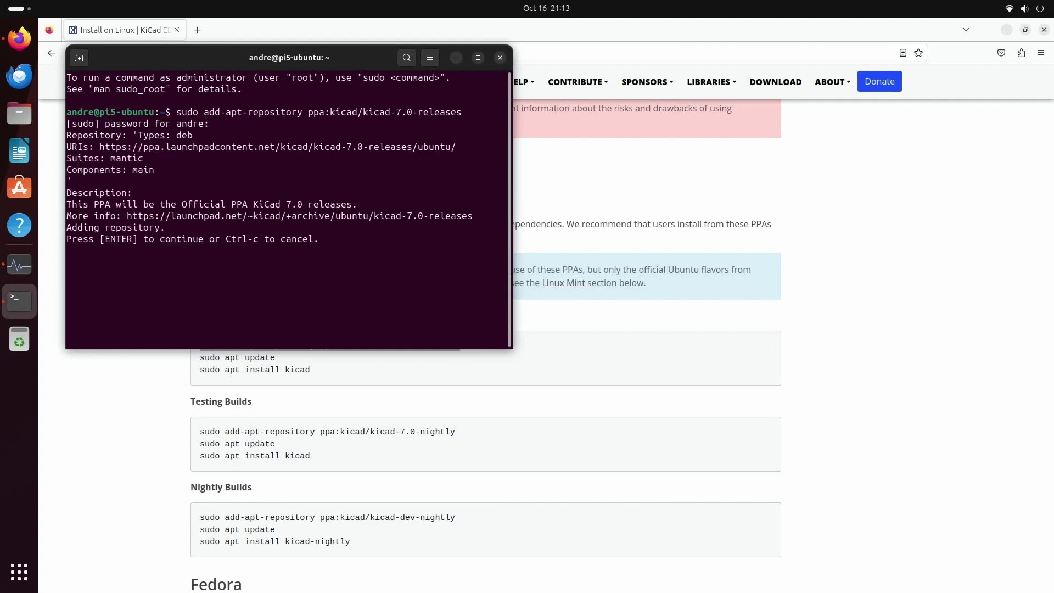
key("Return")
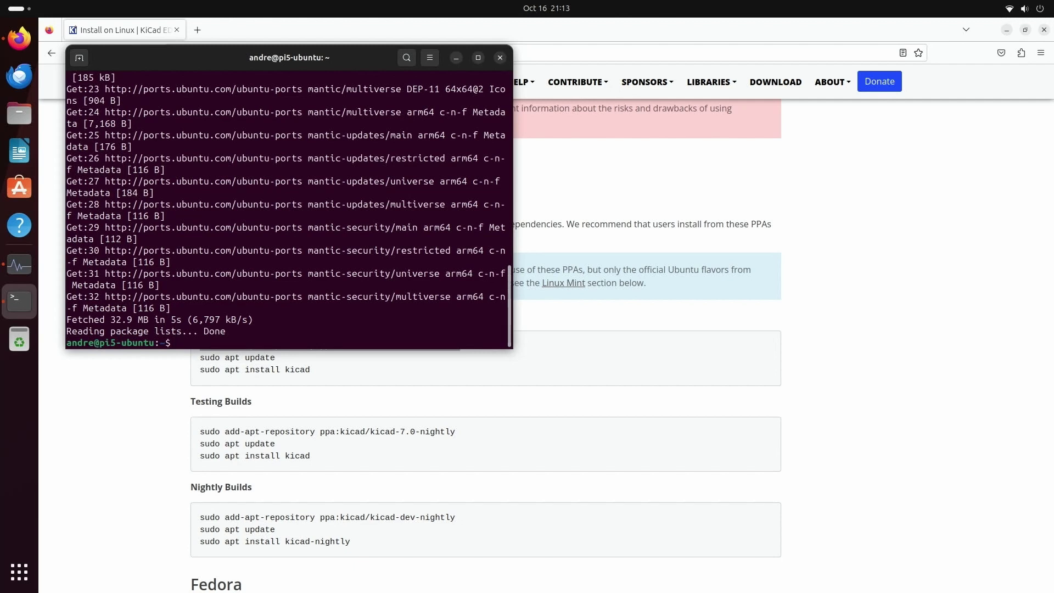
Refresh the package lists with 'sudo apt update' and begin typing the install command
type("sudo apt update")
key("Return")
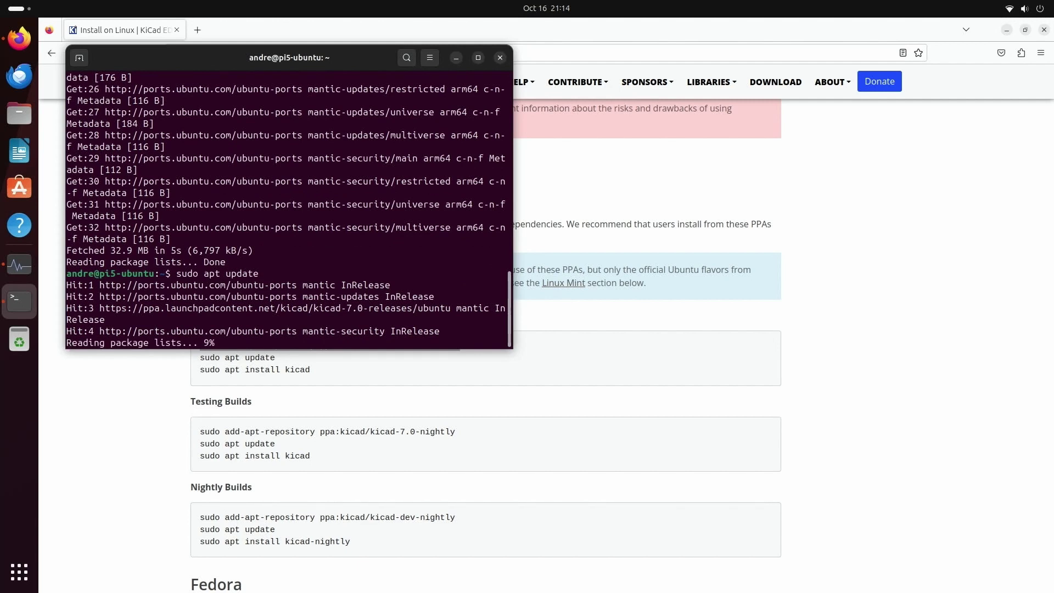
type("sudo ap")
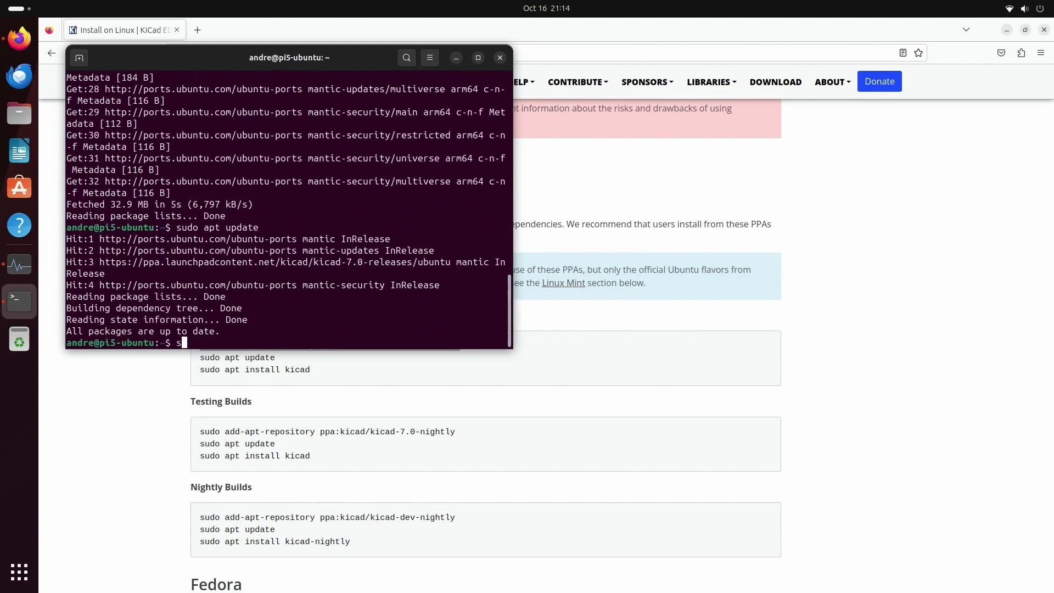
type("t inta")
key("BackSpace")
key("BackSpace")
Install KiCad with 'sudo apt install kicad', answering y to add the 36 new packages
type("stall kicad")
key("Return")
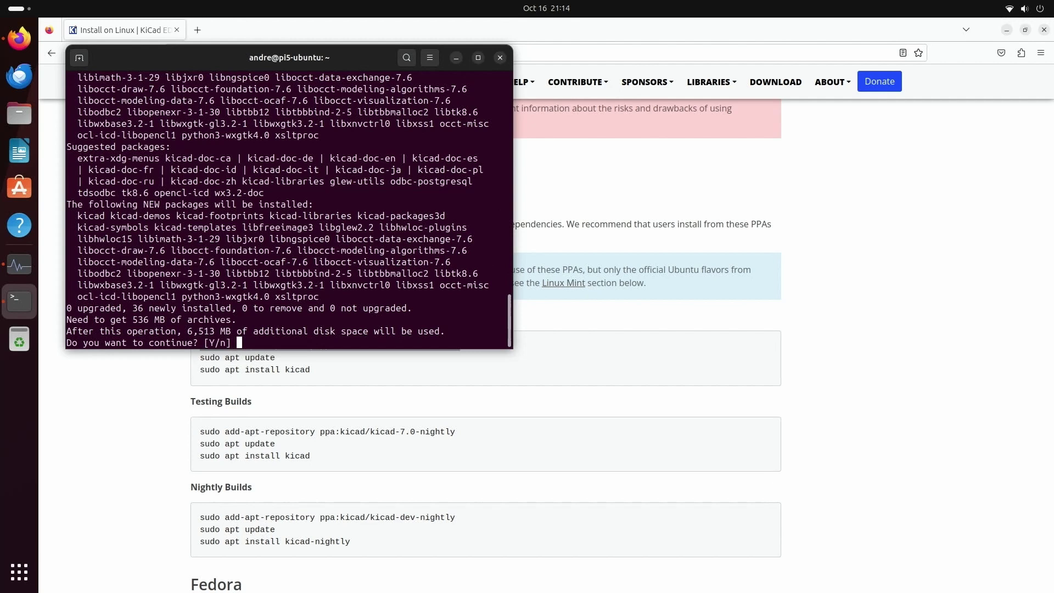
type("y")
key("Return")
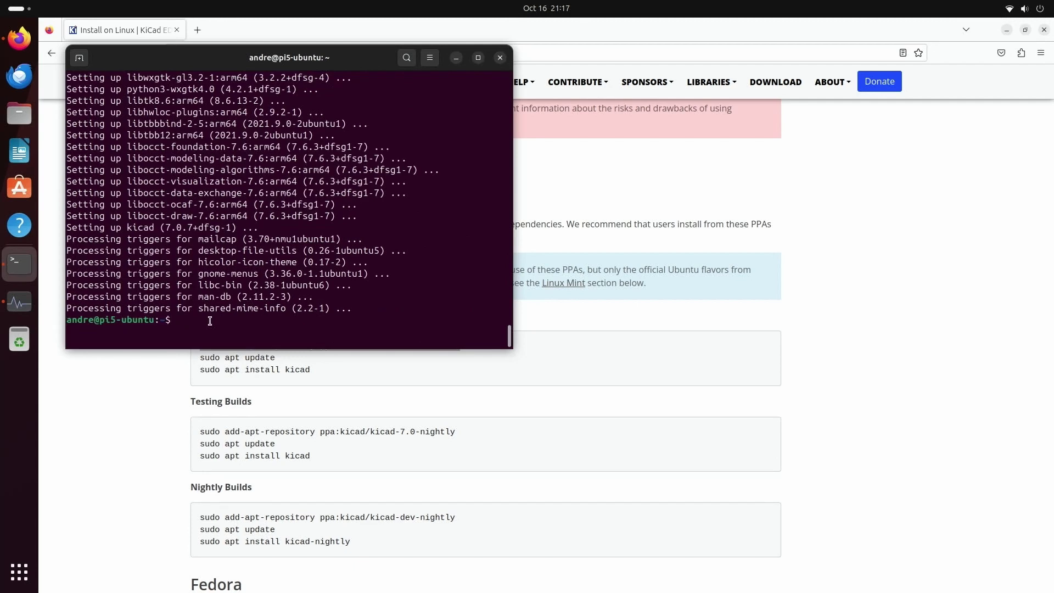
Launch KiCad from the app search, start with default settings, and maximize its window
left_click(18, 583)
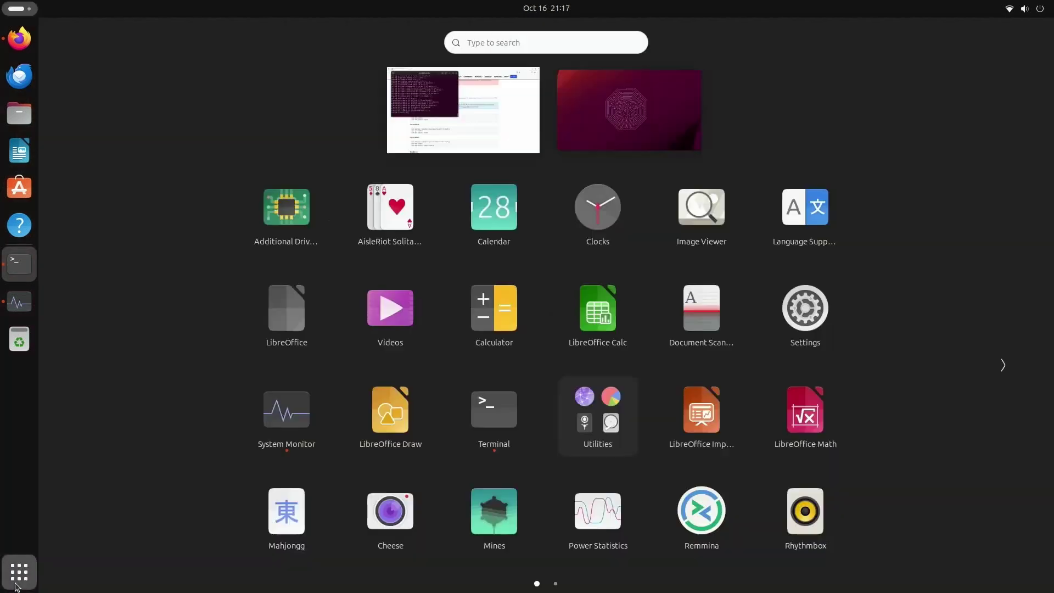
type("kid")
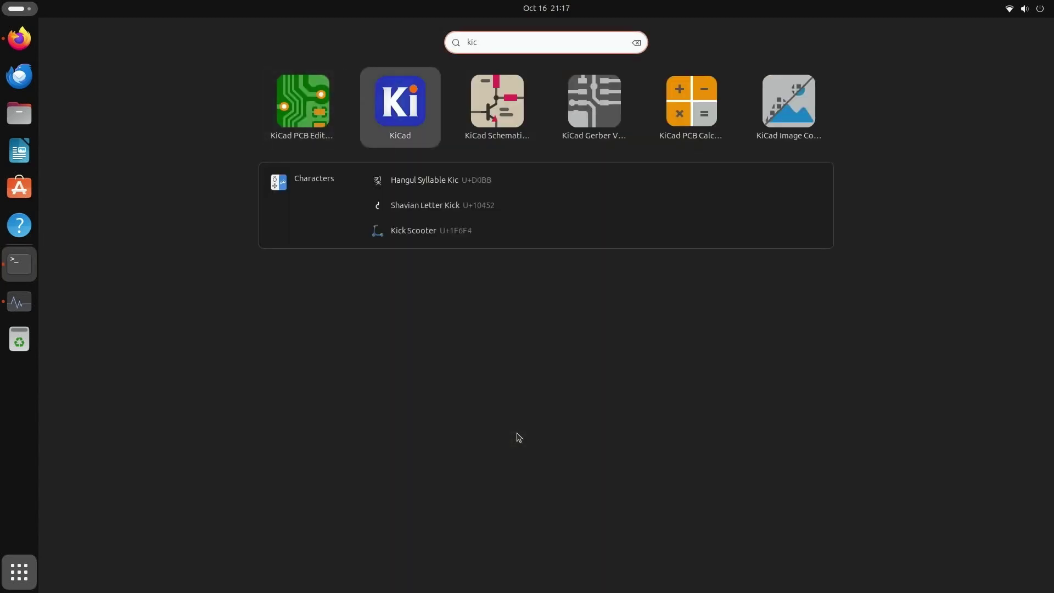
key("Return")
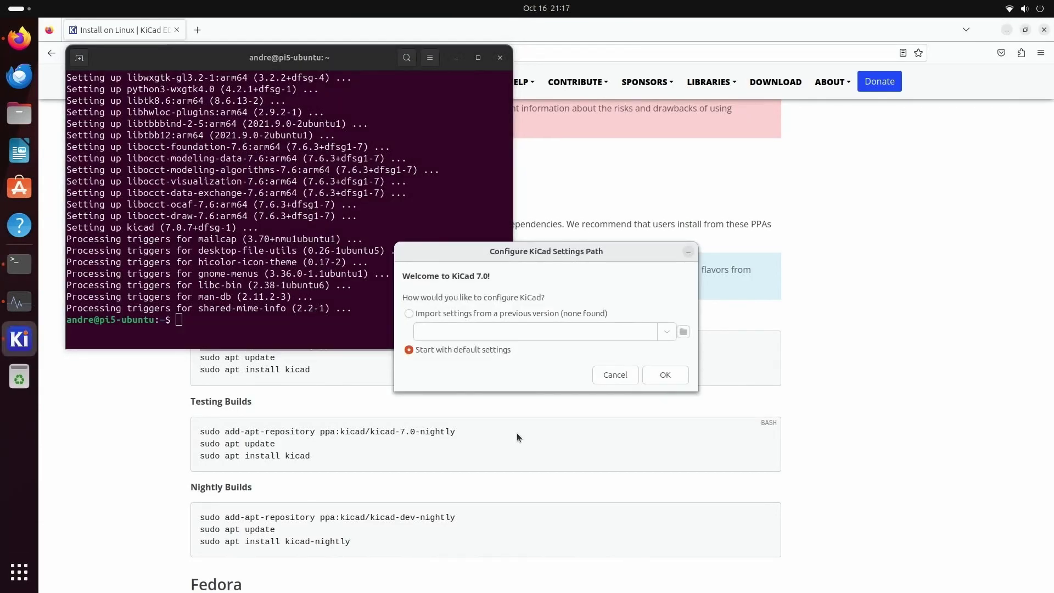
left_click(671, 375)
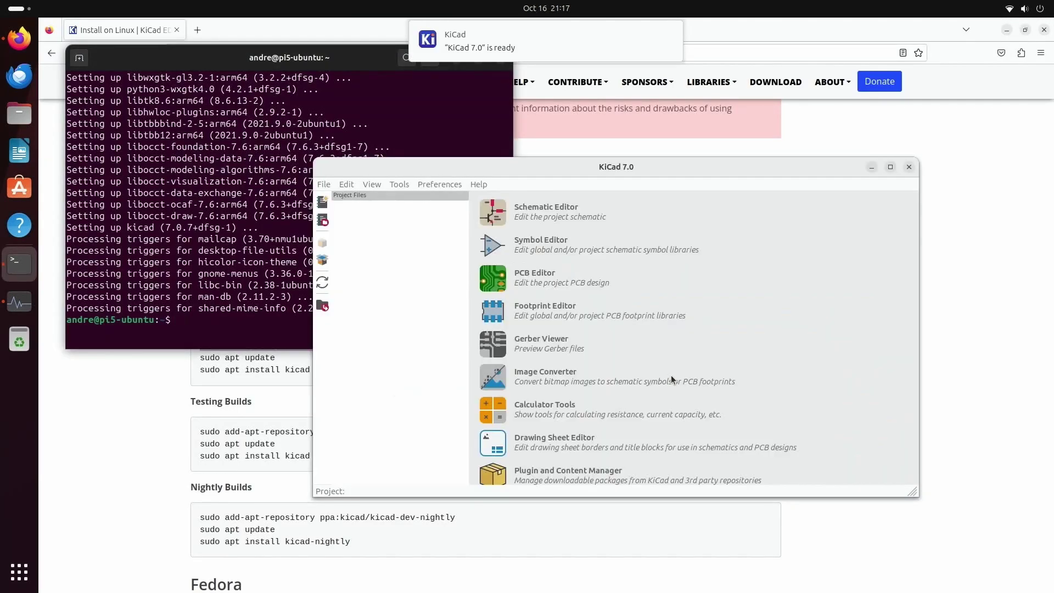
left_click(891, 167)
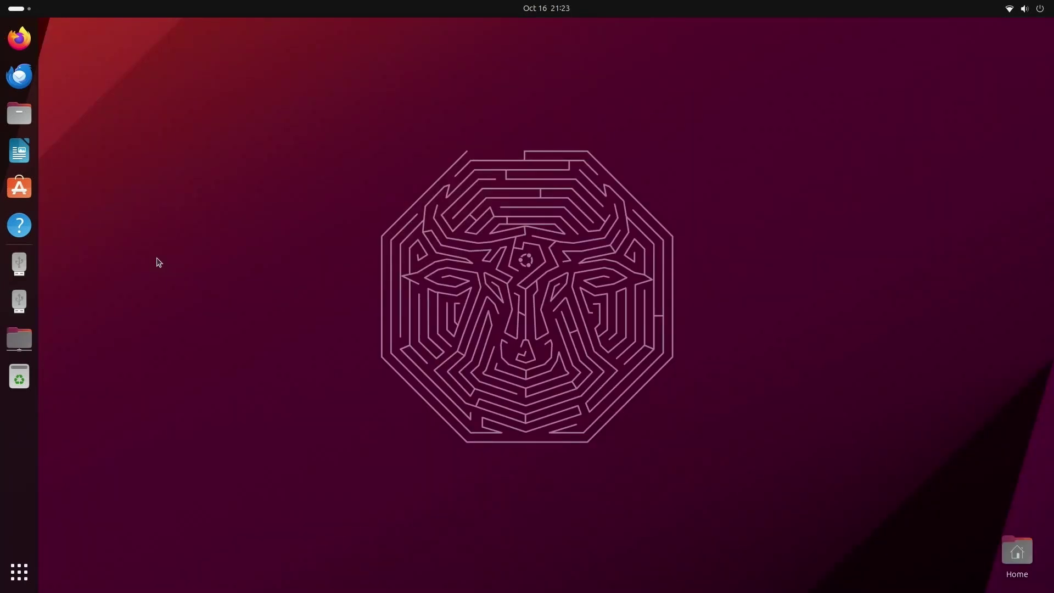
Relaunch KiCad via a 'kicad' search, answer the plugin update check, and select PicoAir.kicad_pcb
key("super")
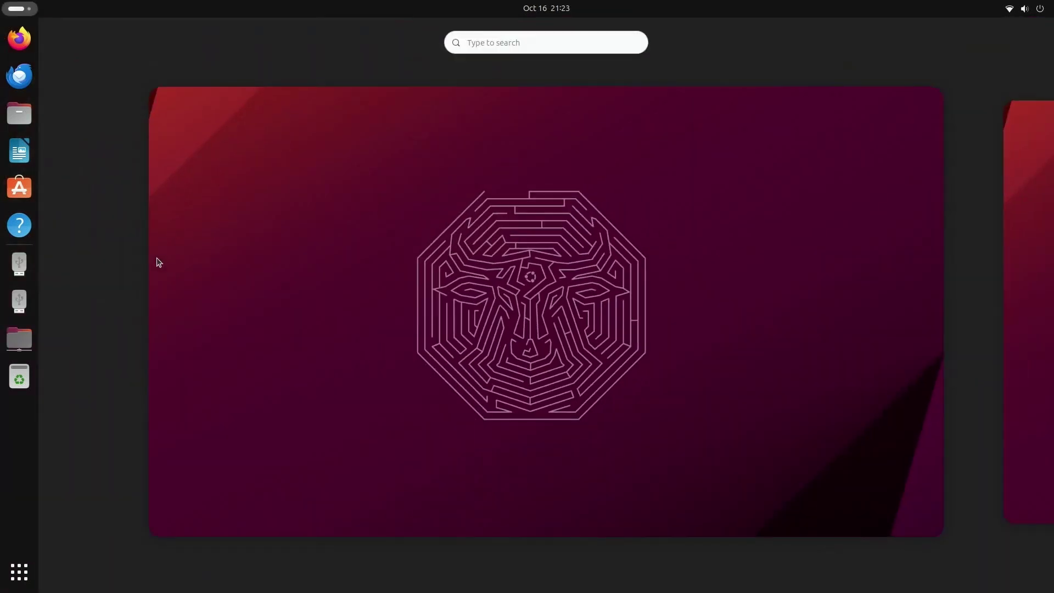
type("ki")
key("Escape")
type("kicad")
key("Return")
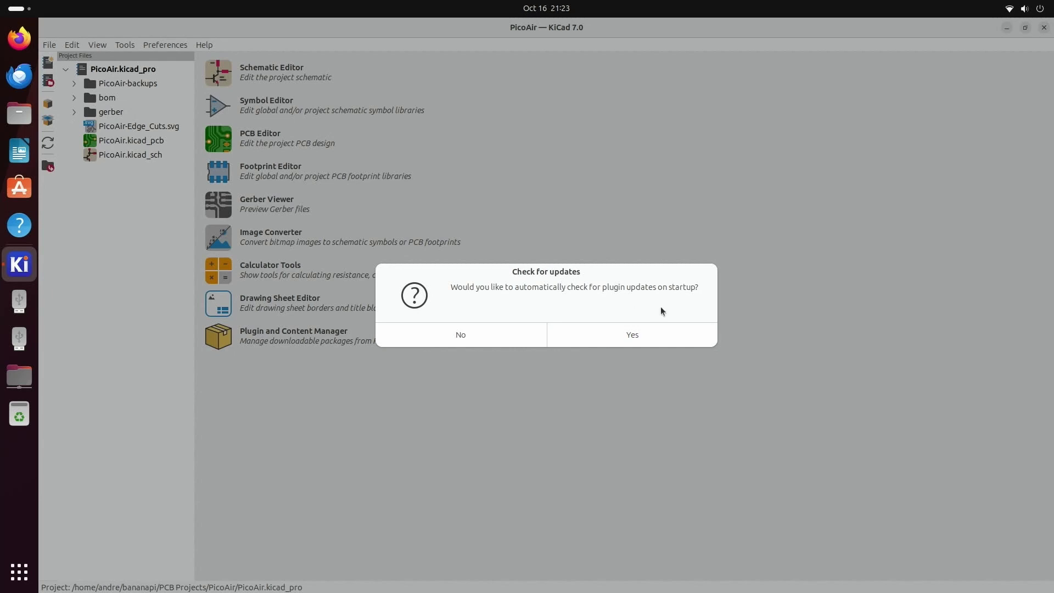
left_click(632, 336)
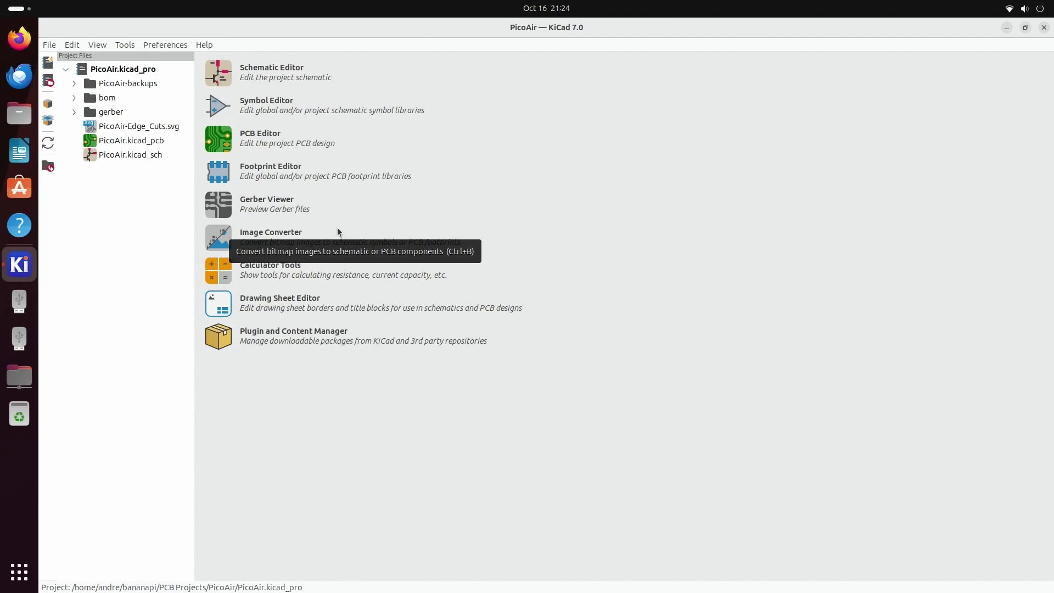
left_click(116, 144)
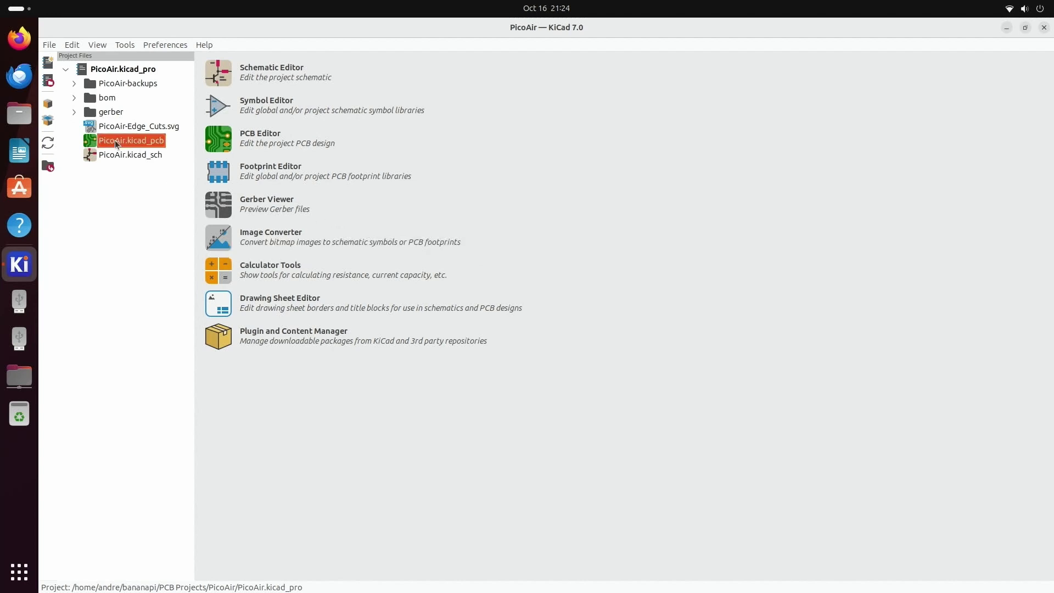
double_click(117, 144)
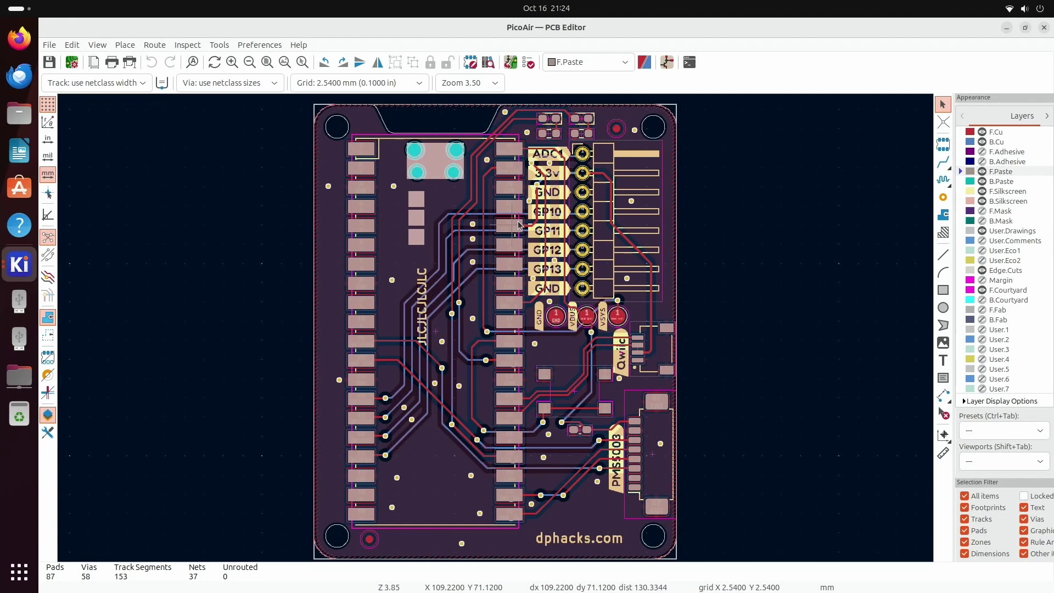
scroll(495, 328, "up", 5)
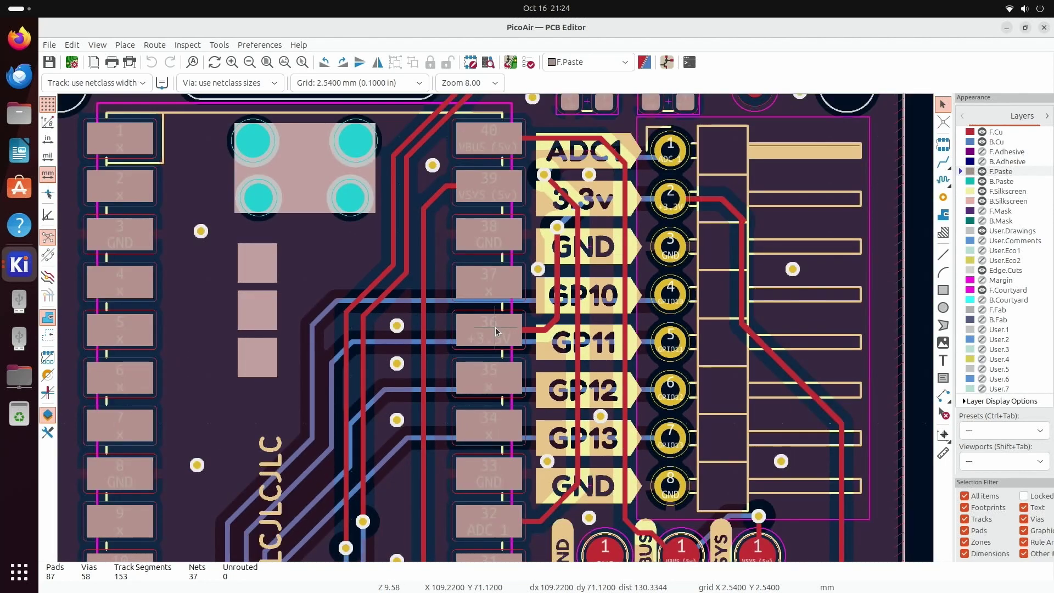
scroll(495, 327, "down", 5)
scroll(496, 328, "up", 10)
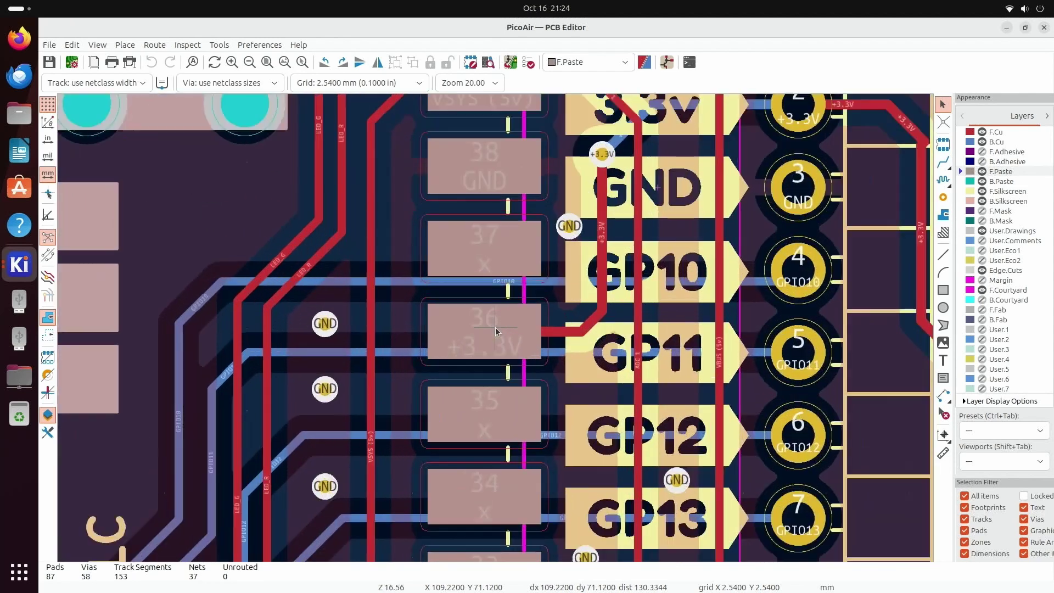
scroll(496, 327, "down", 5)
scroll(495, 327, "up", 2)
scroll(495, 327, "down", 4)
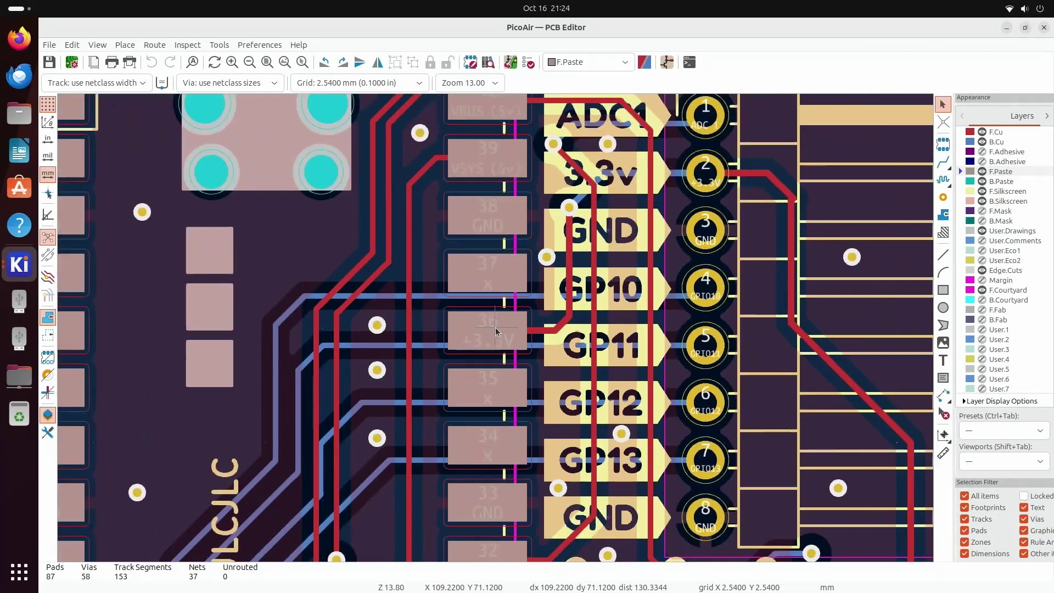
scroll(496, 328, "up", 5)
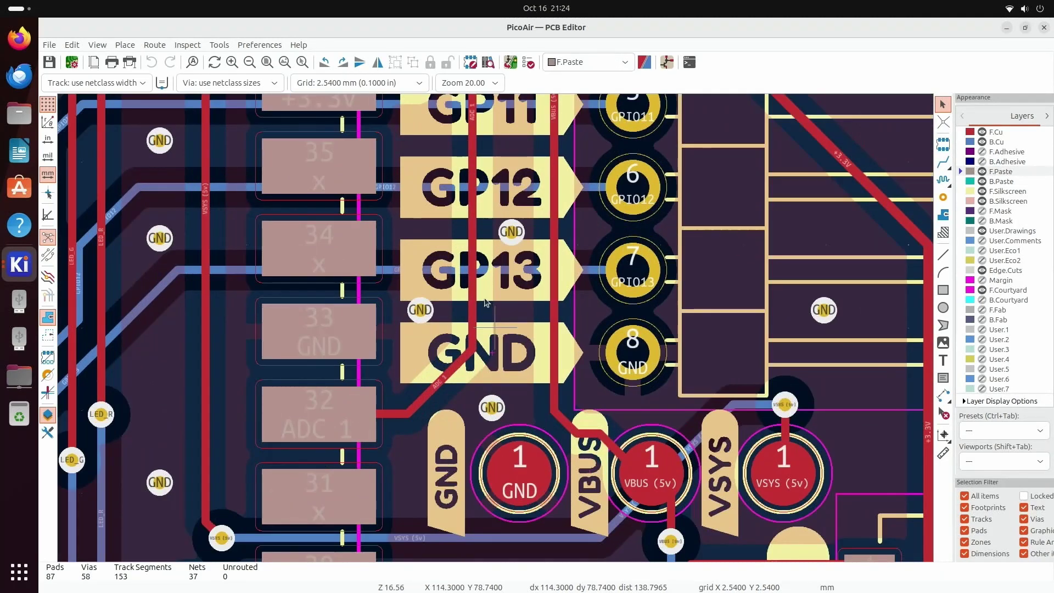
scroll(495, 328, "down", 6)
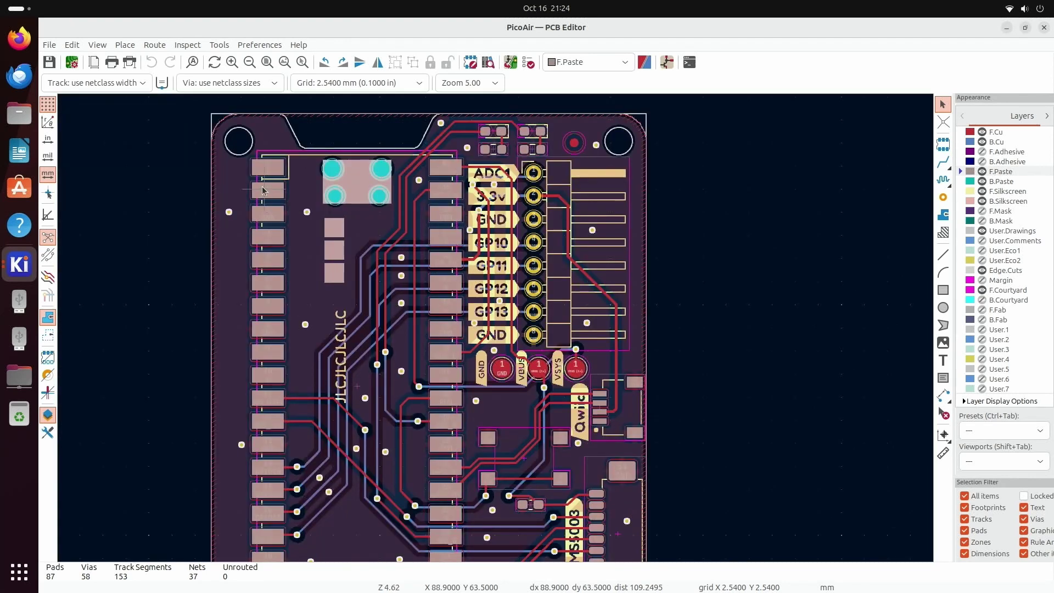
scroll(262, 181, "up", 3)
scroll(496, 327, "up", 3)
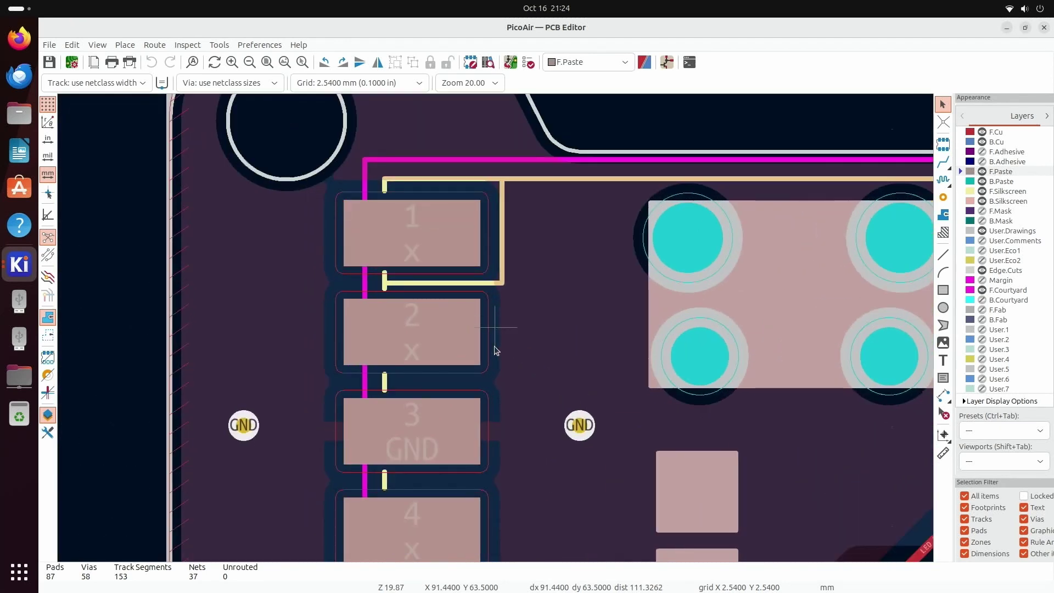
scroll(496, 327, "down", 4)
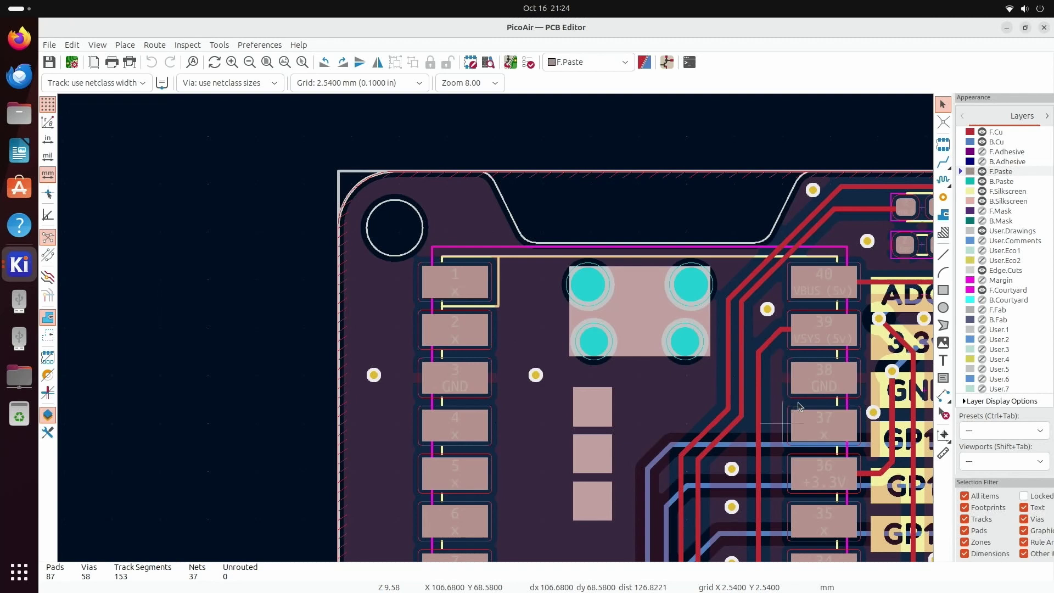
scroll(495, 331, "up", 4)
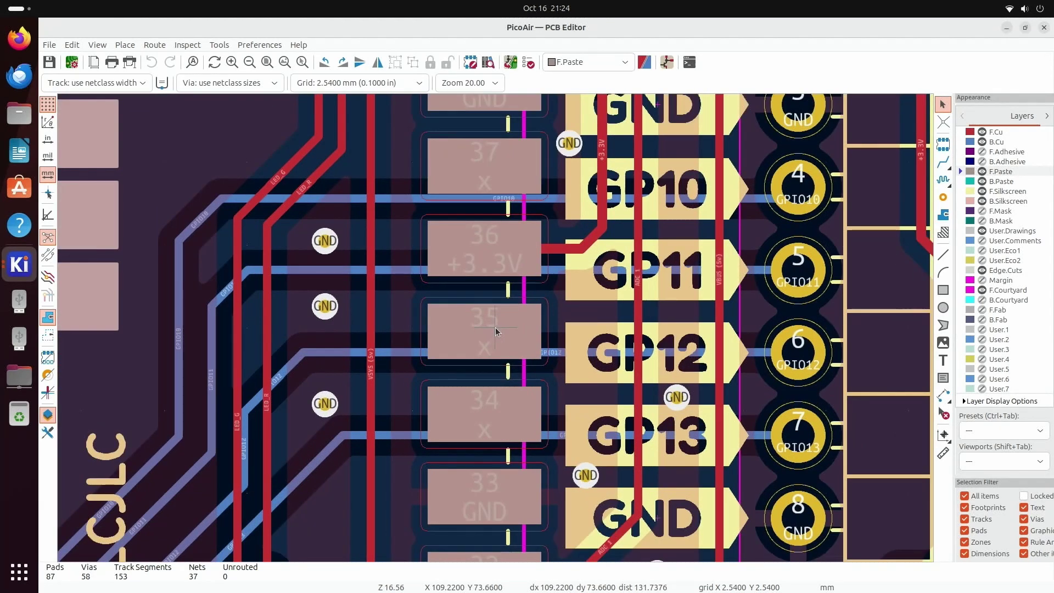
scroll(496, 332, "down", 4)
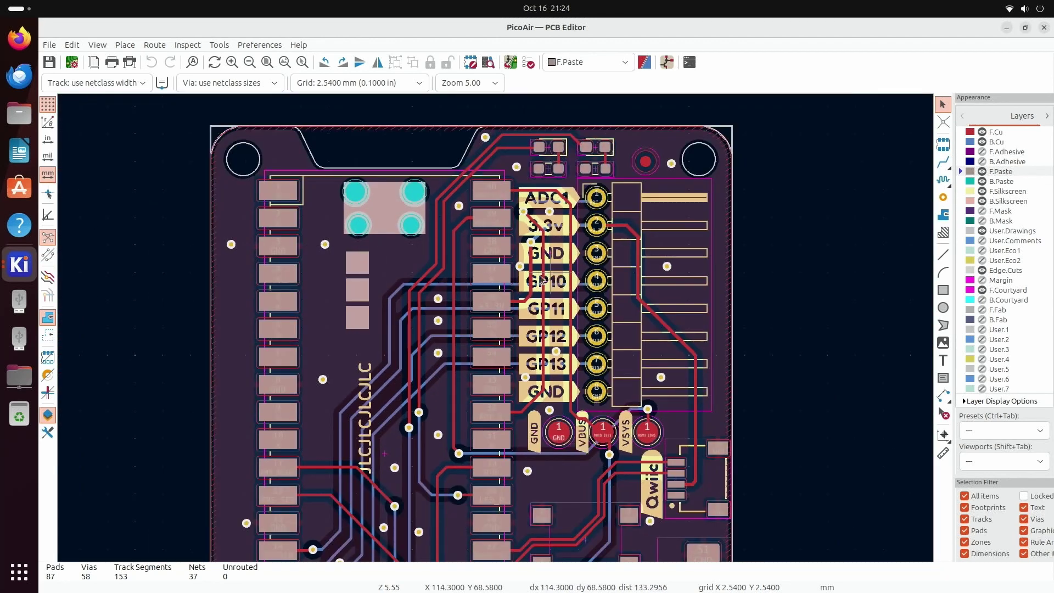
scroll(524, 279, "up", 2)
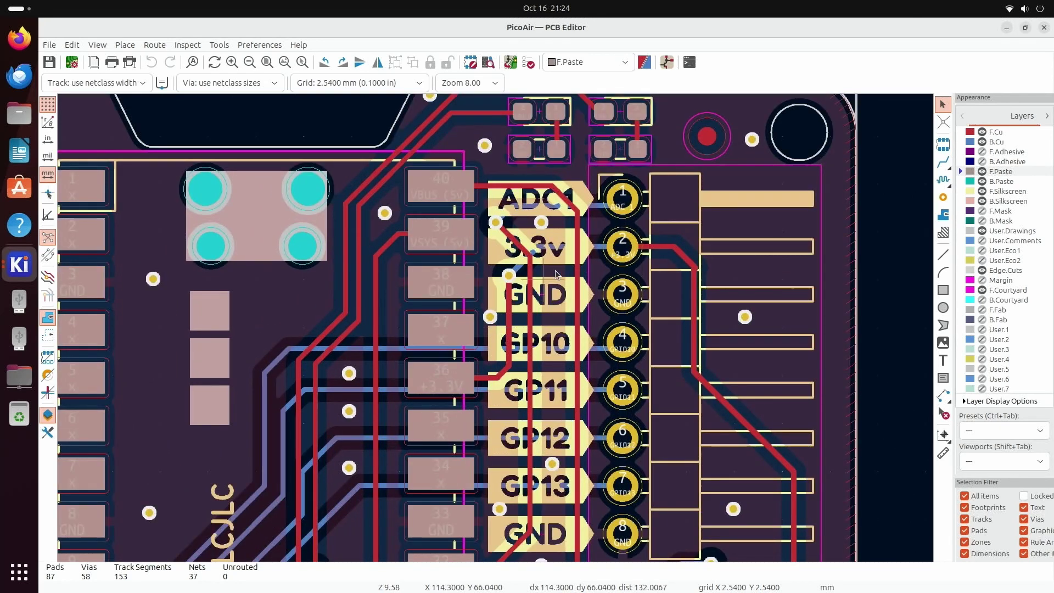
scroll(556, 275, "up", 7)
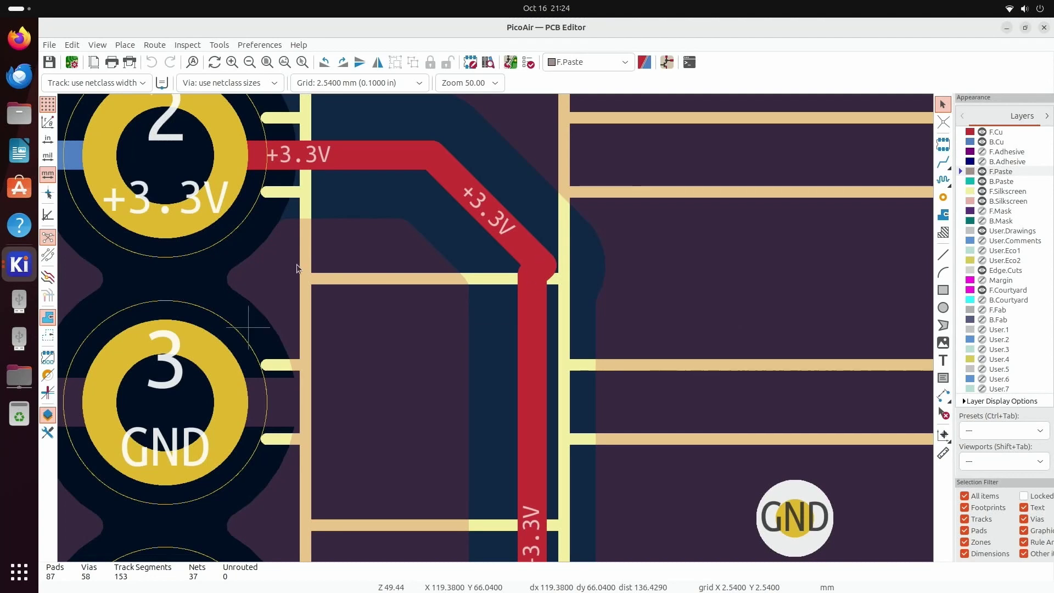
scroll(277, 272, "down", 5)
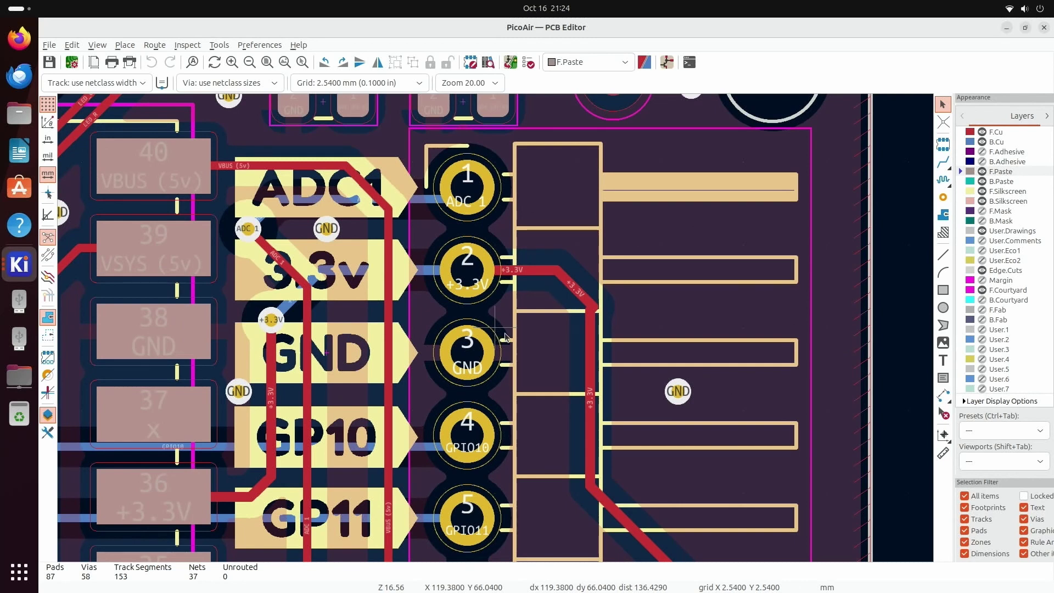
key("alt+3")
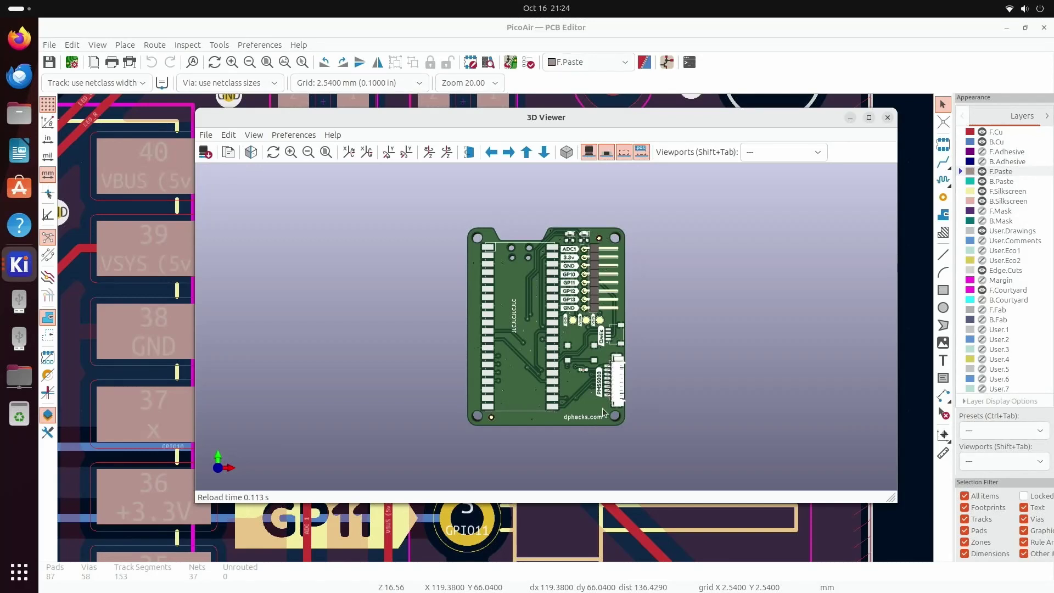
left_click_drag(603, 413, 564, 311)
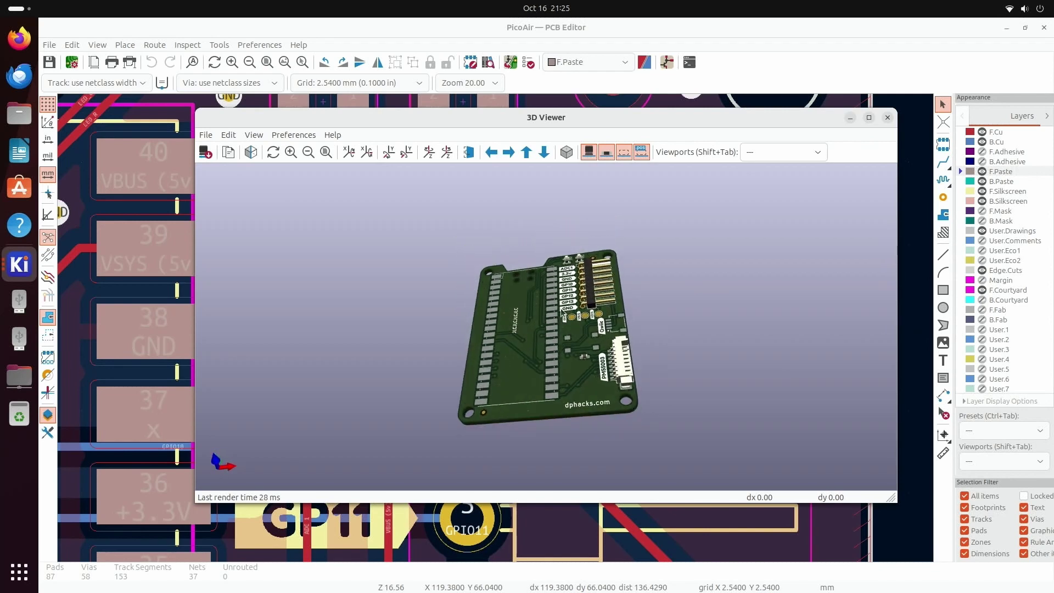
left_click(250, 152)
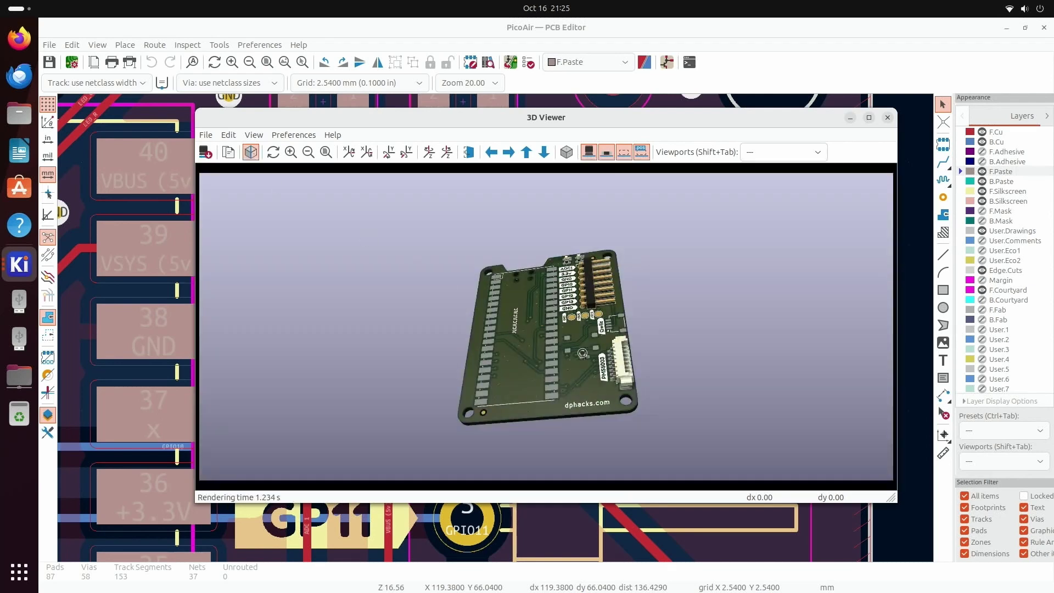
left_click_drag(580, 324, 567, 359)
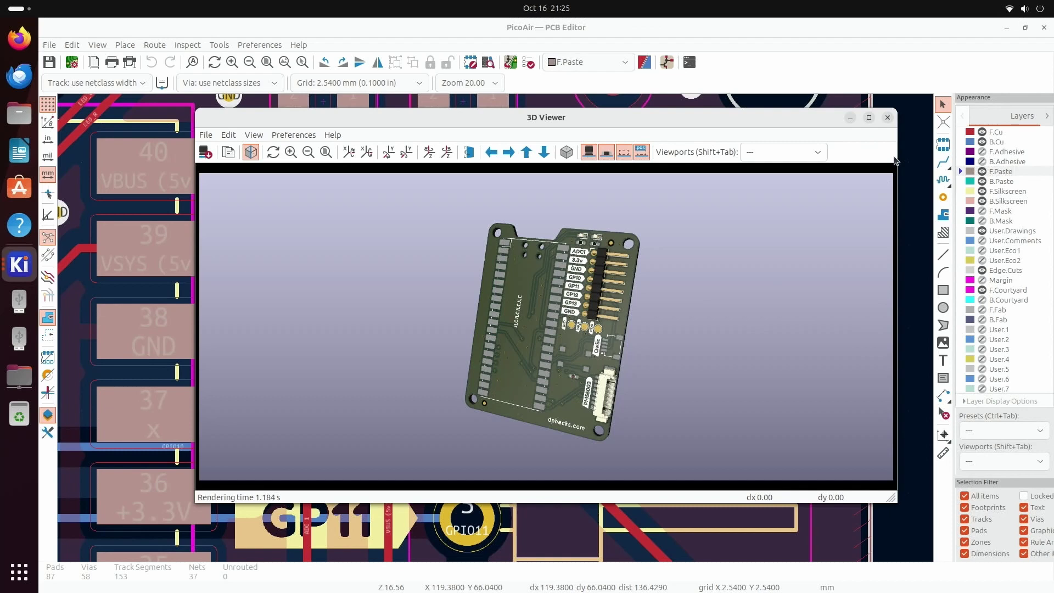
left_click(888, 118)
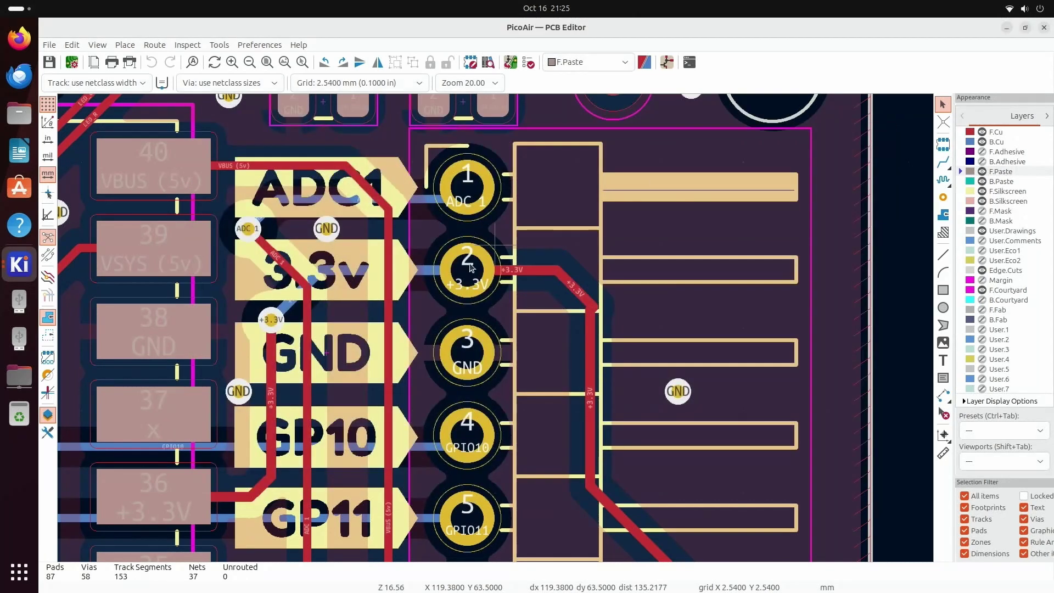
scroll(488, 358, "down", 3)
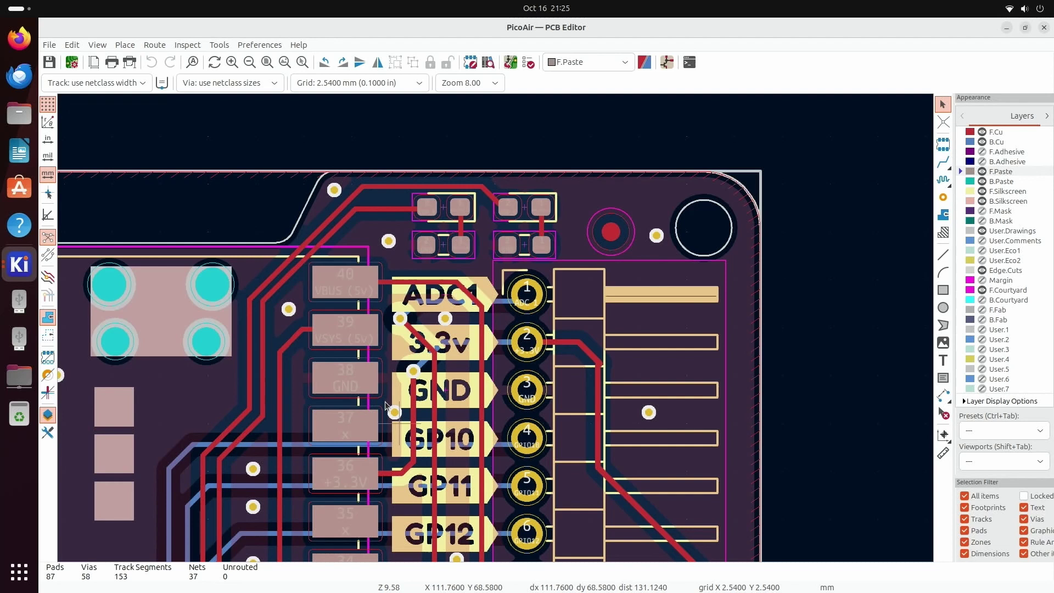
Close the PCB Editor and then the KiCad project manager after zooming around the board
scroll(386, 404, "down", 2)
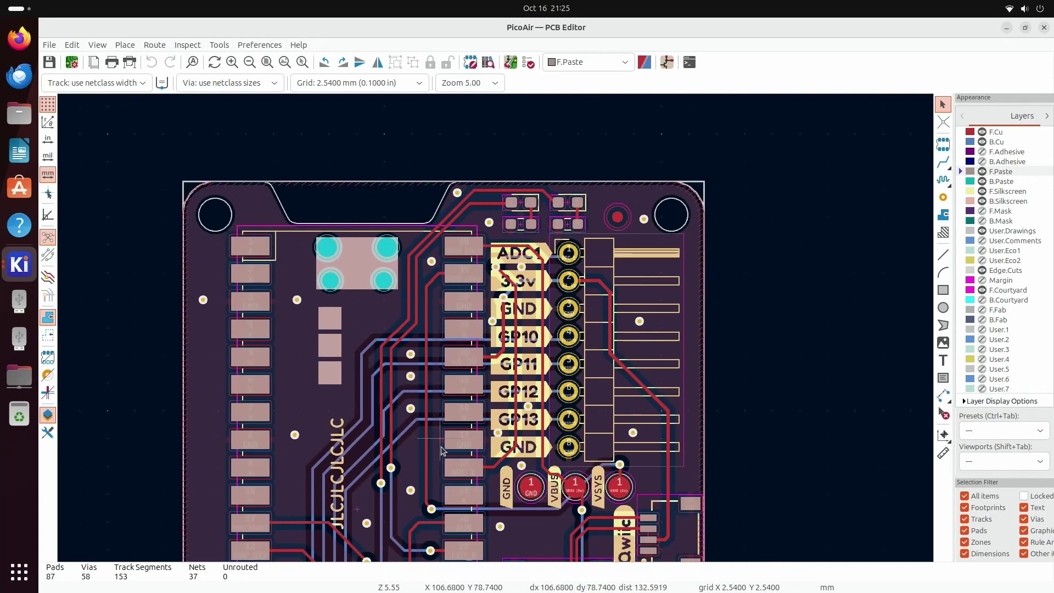
scroll(497, 332, "up", 2)
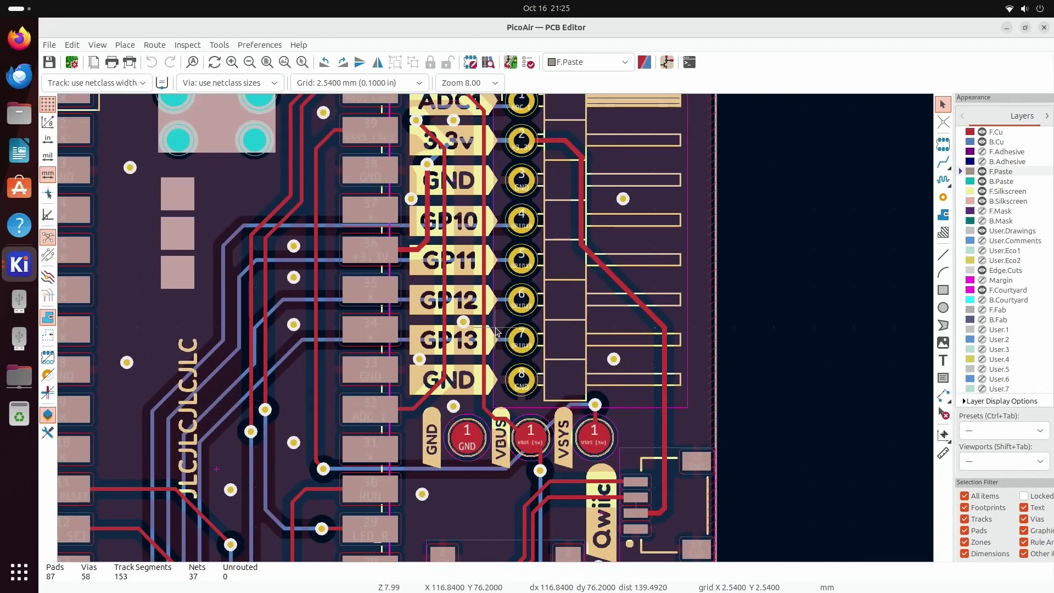
scroll(498, 331, "down", 1)
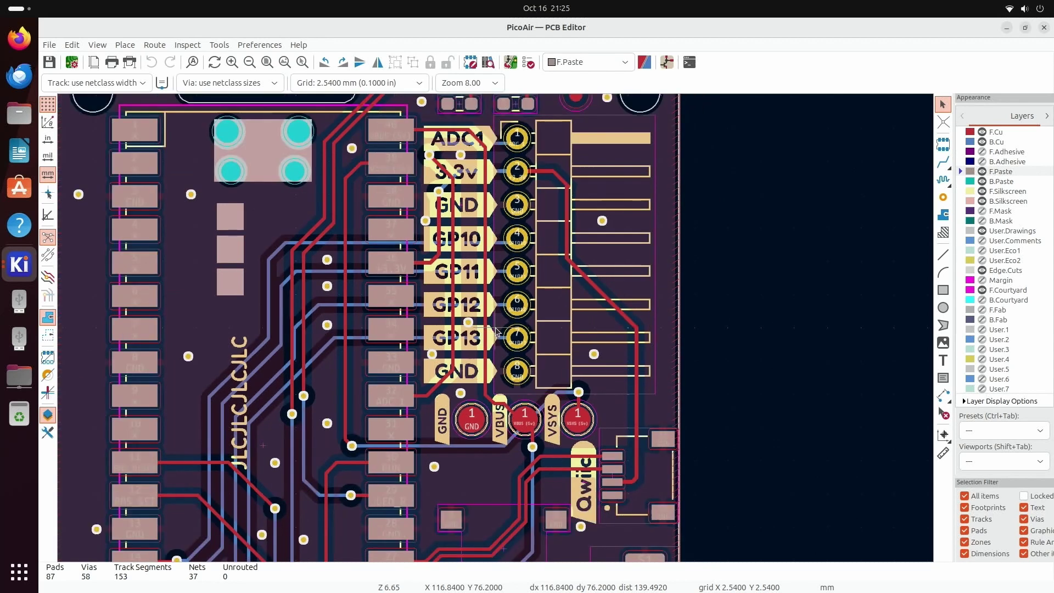
left_click(1045, 28)
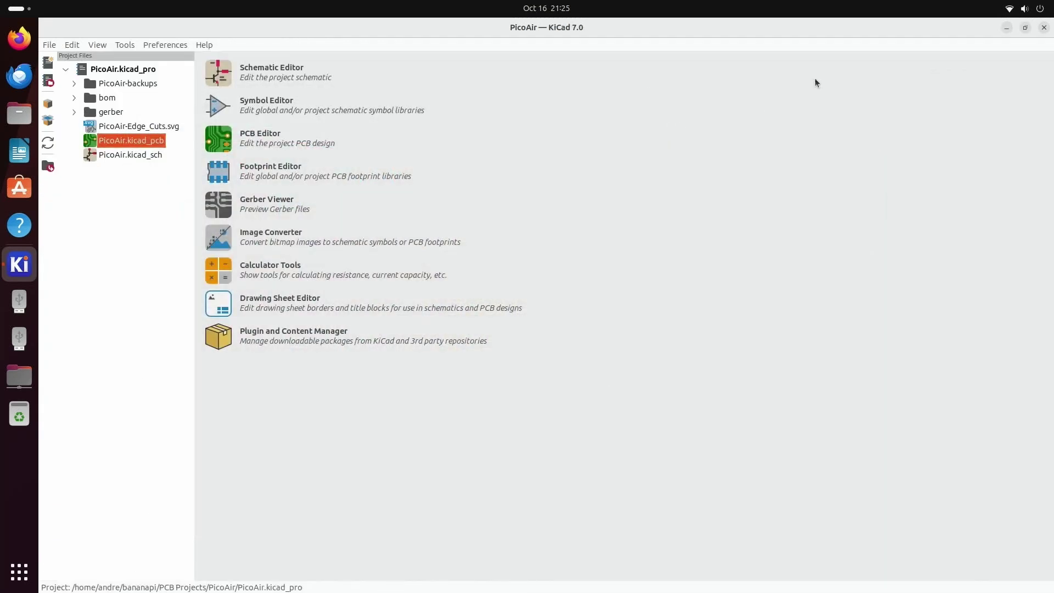
left_click(1044, 27)
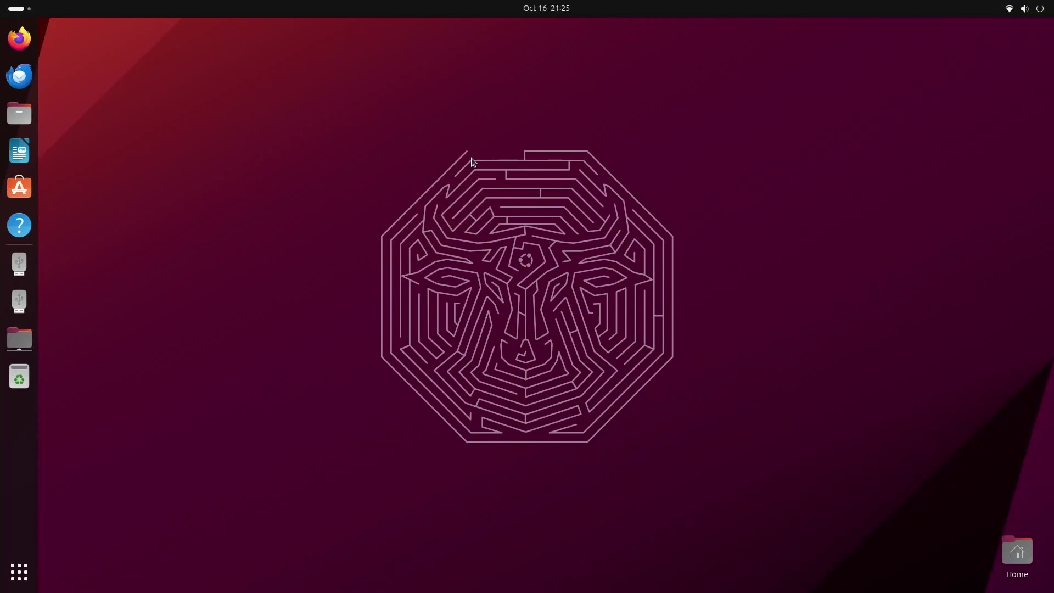
Open Firefox, dismiss the restore-previous-tabs notice, and focus the address bar
left_click(19, 573)
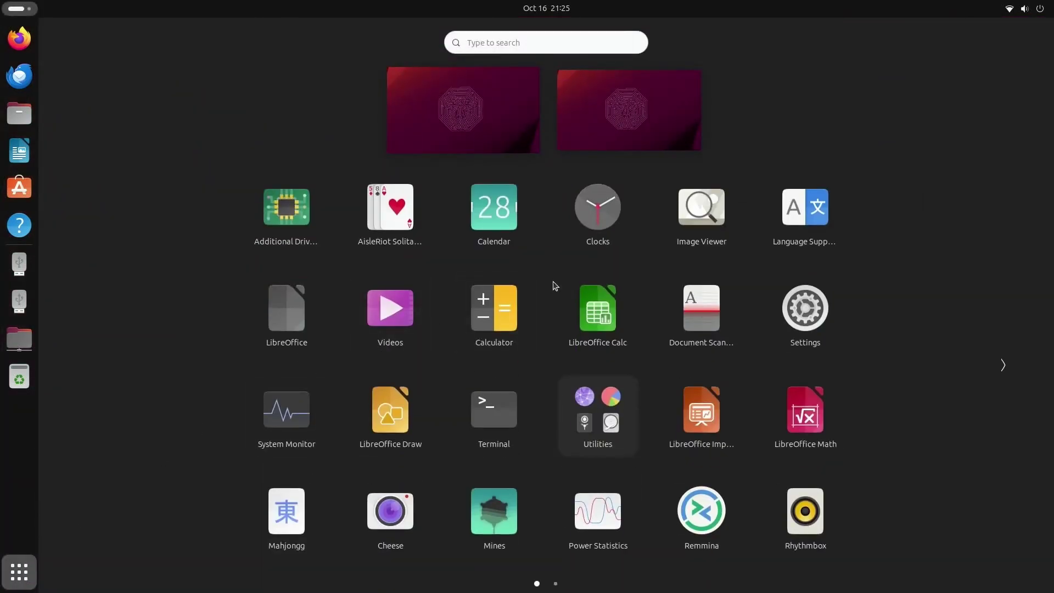
scroll(553, 285, "down", 1)
scroll(553, 285, "up", 1)
scroll(553, 285, "down", 1)
scroll(553, 285, "up", 1)
mouse_move(0, 0)
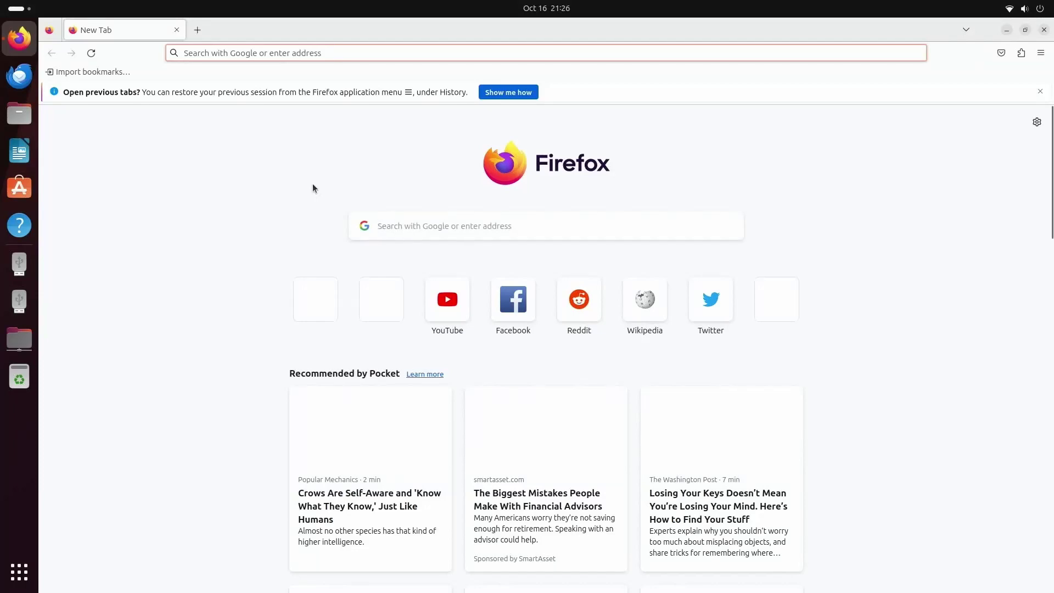
left_click(1040, 91)
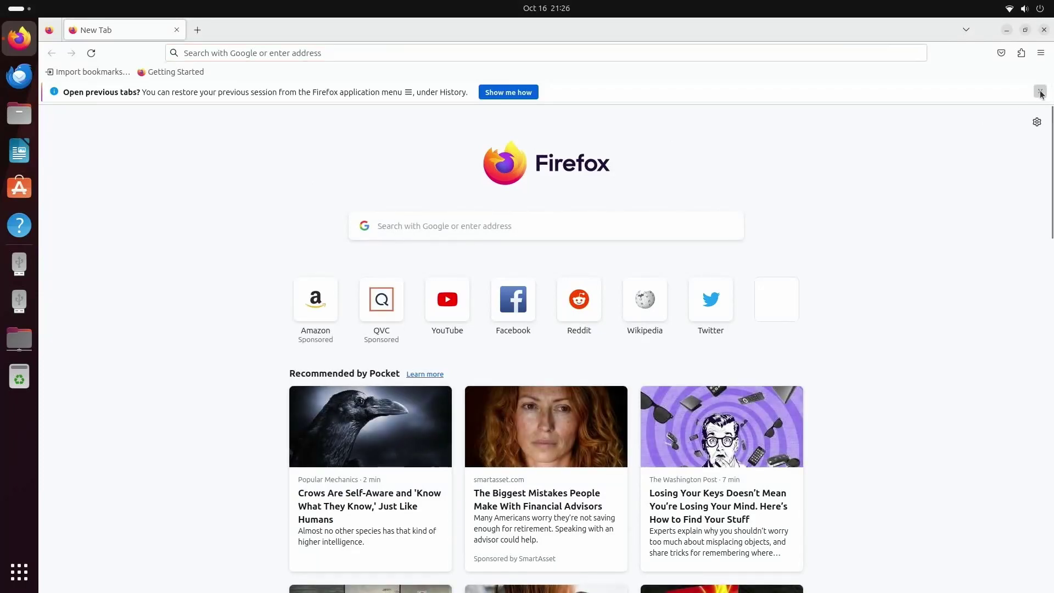
left_click(361, 55)
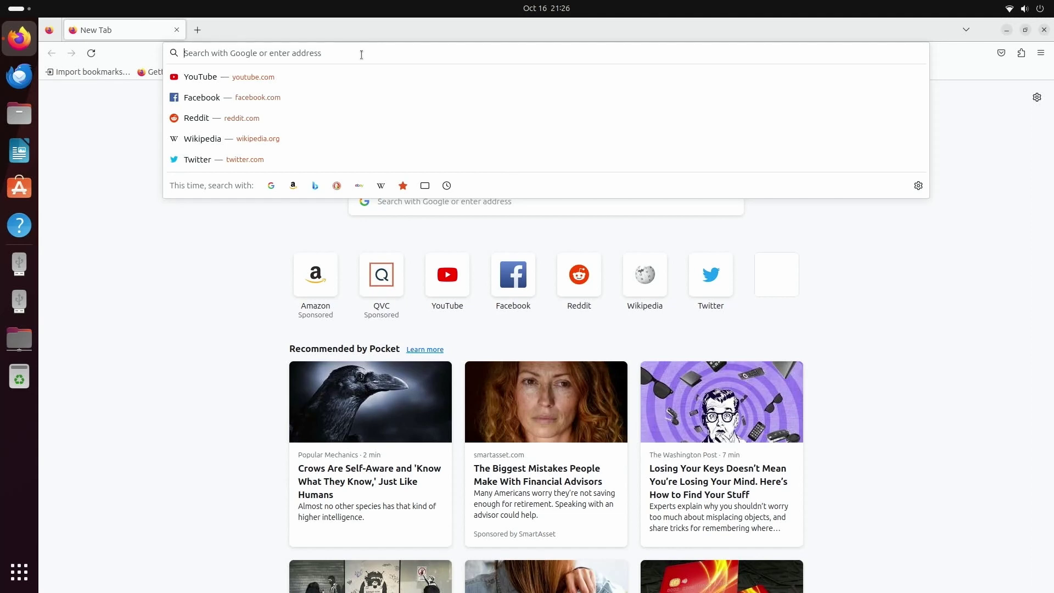
Go to youtube.com and search for 'big buck bunny'
type("youtub")
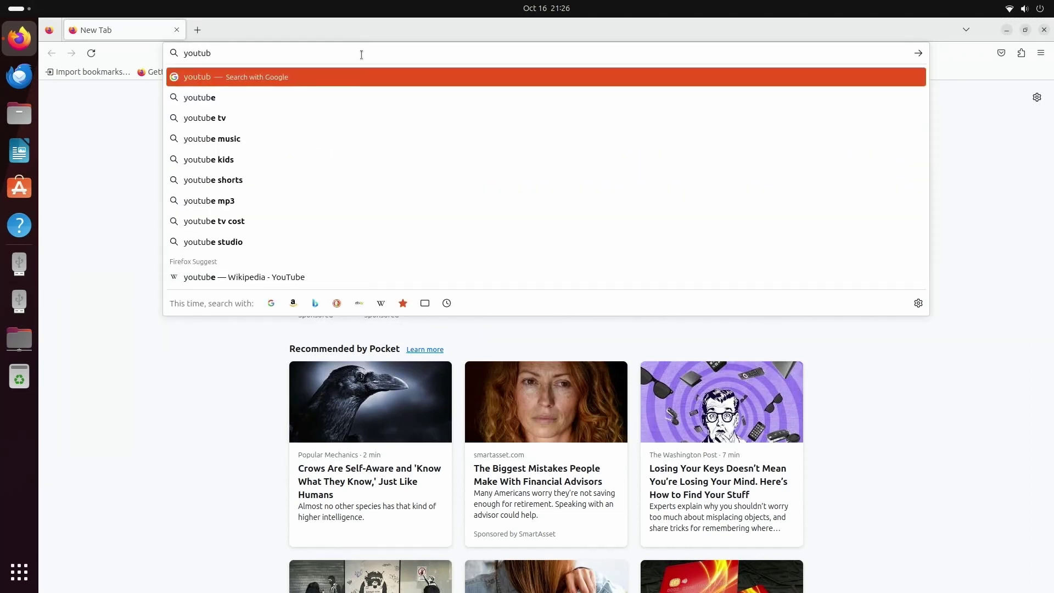
type("e.com")
key("Return")
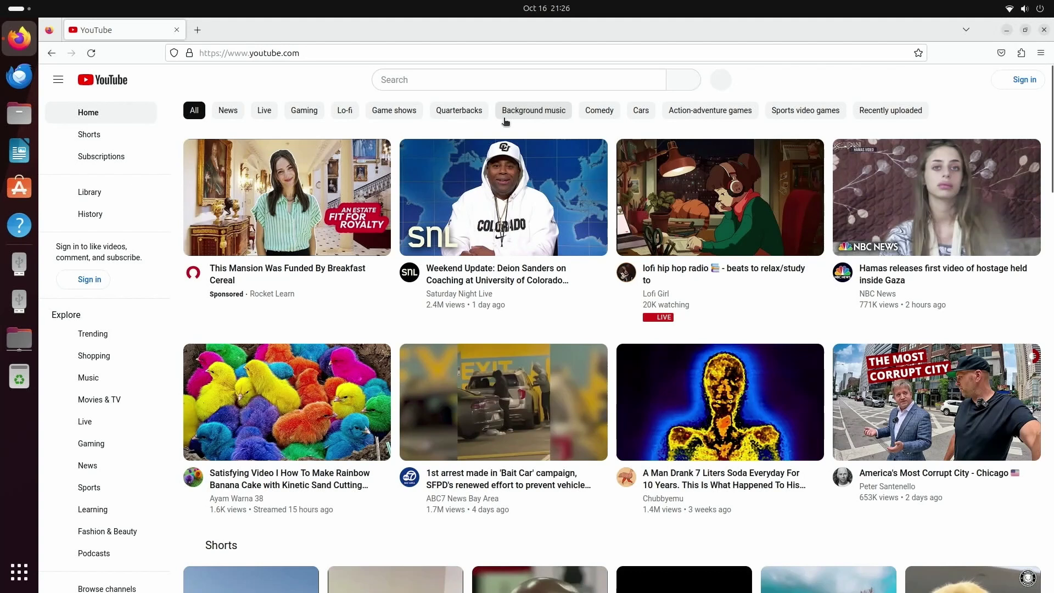
left_click(477, 80)
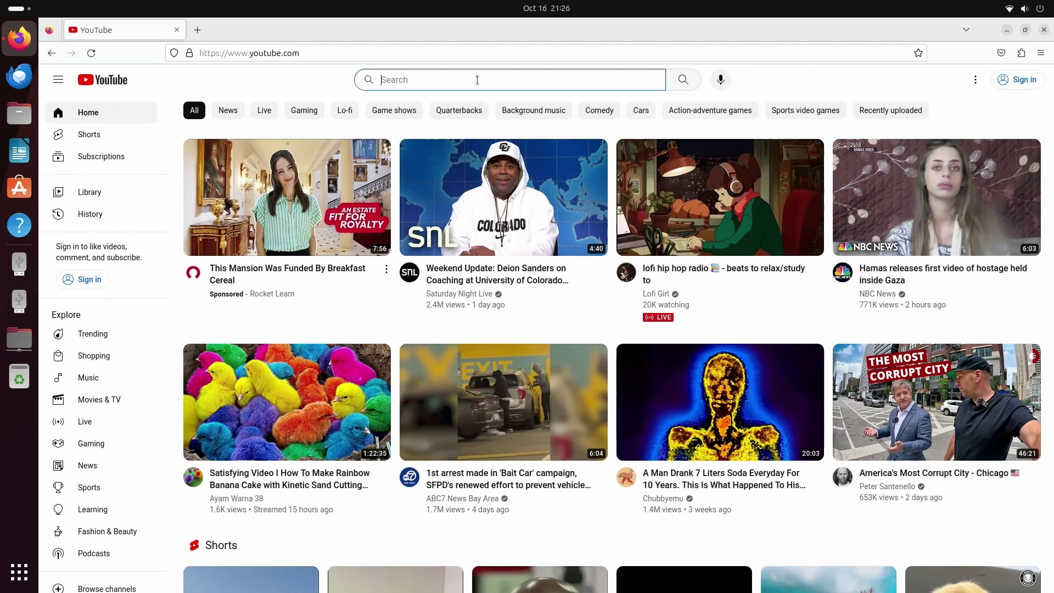
type("bick")
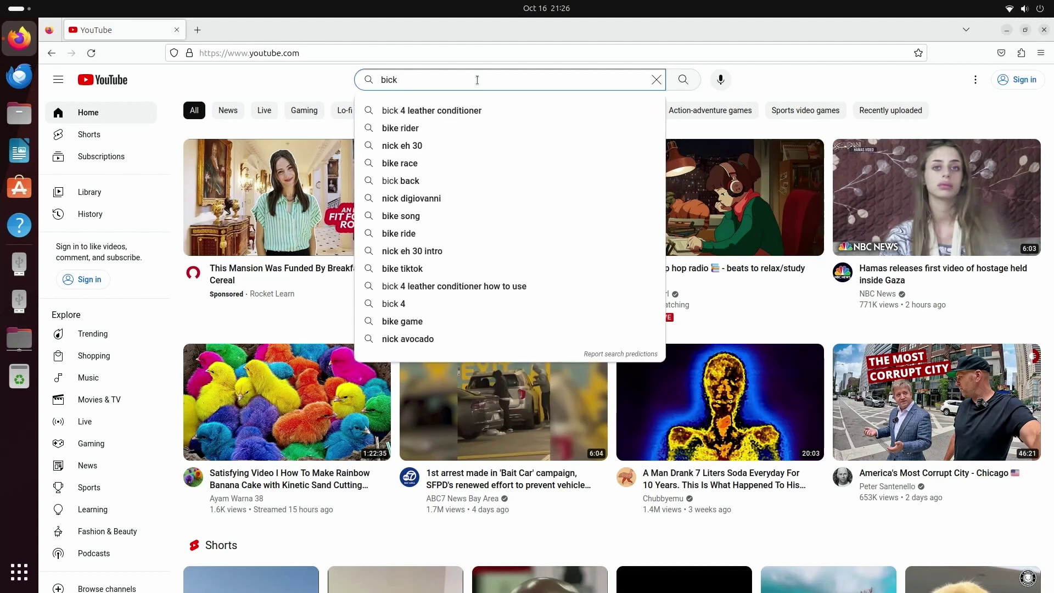
key("BackSpace")
key("BackSpace")
type("g buck bunny")
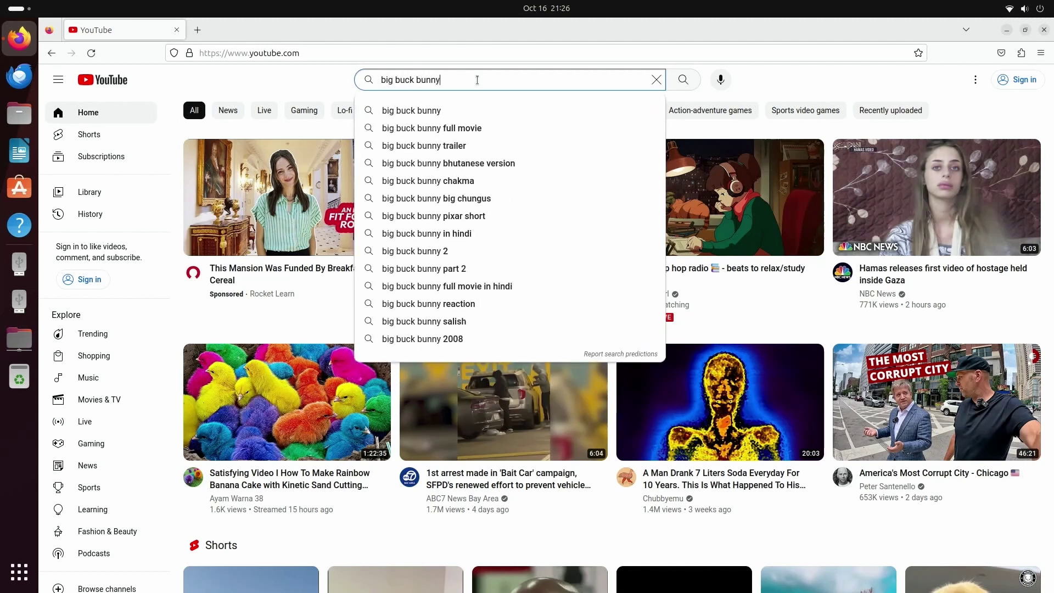
key("Return")
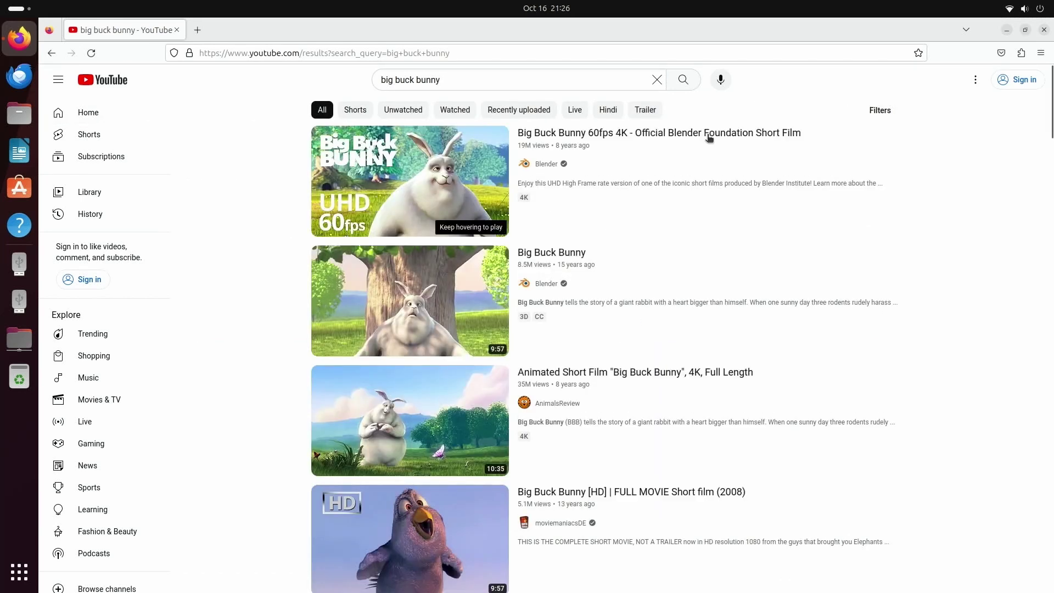
Play the Big Buck Bunny 60fps 4K video with Stats for nerds shown, dismissing the YouTube TV promo
left_click(679, 139)
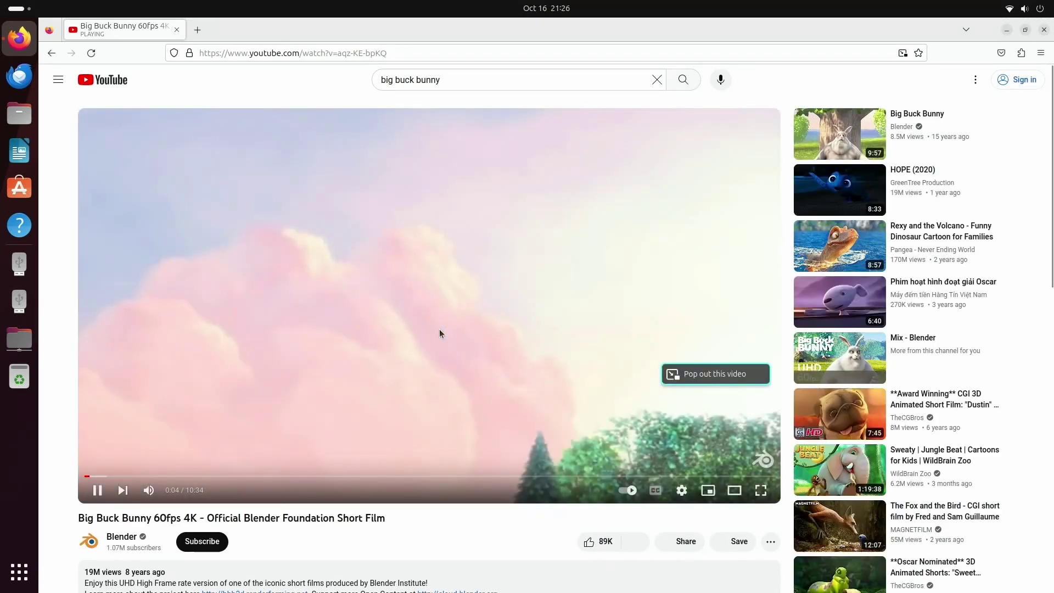
right_click(440, 330)
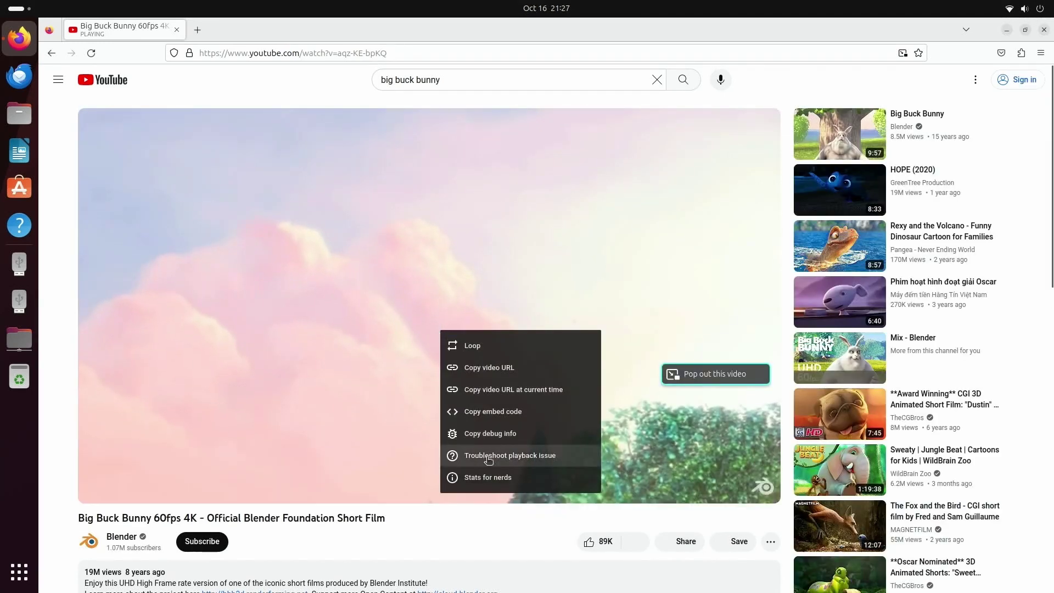
left_click(483, 477)
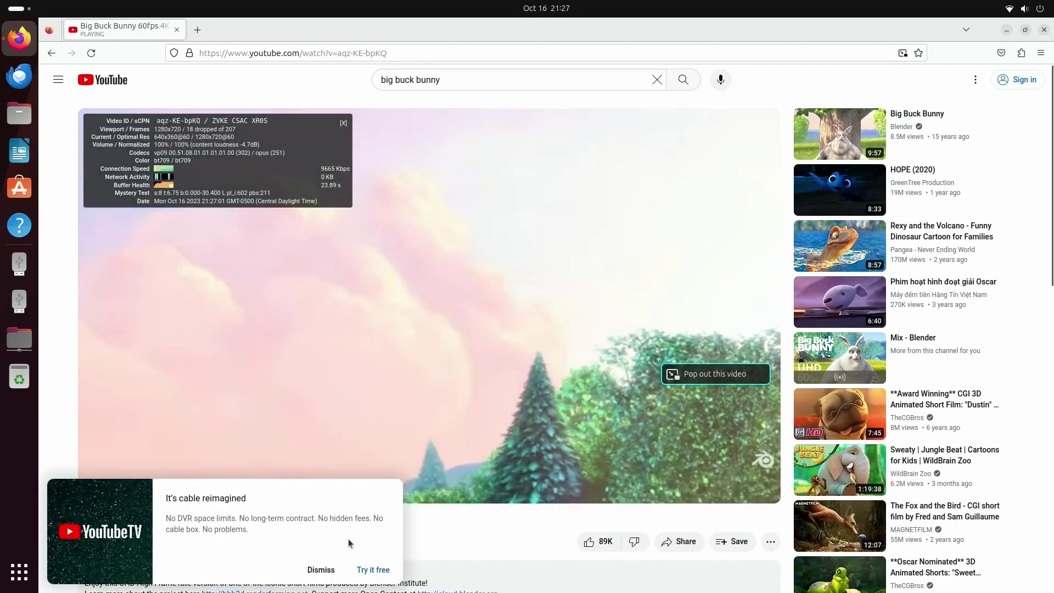
left_click(321, 570)
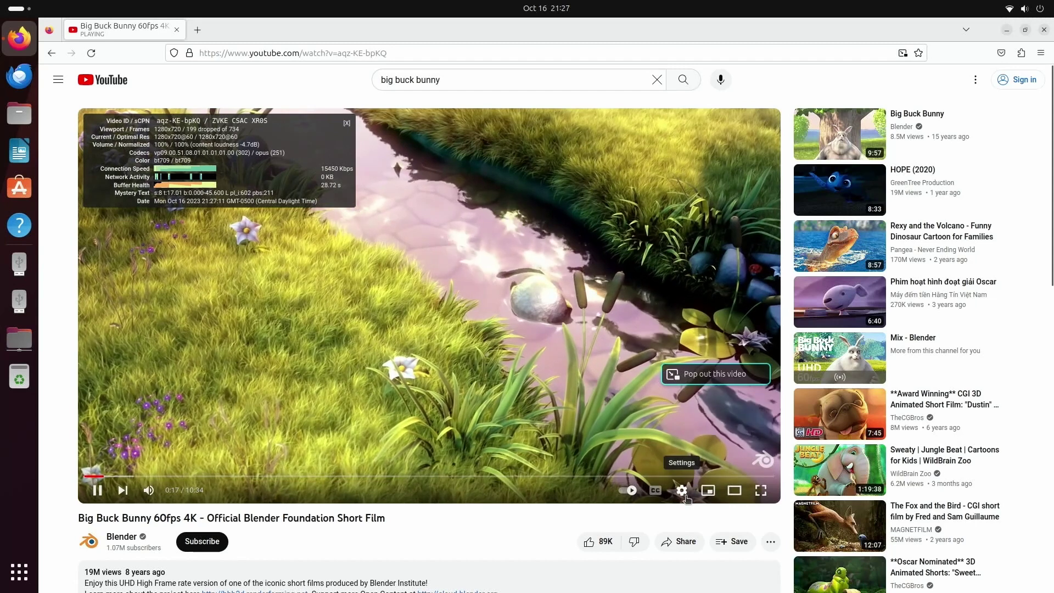
left_click(683, 490)
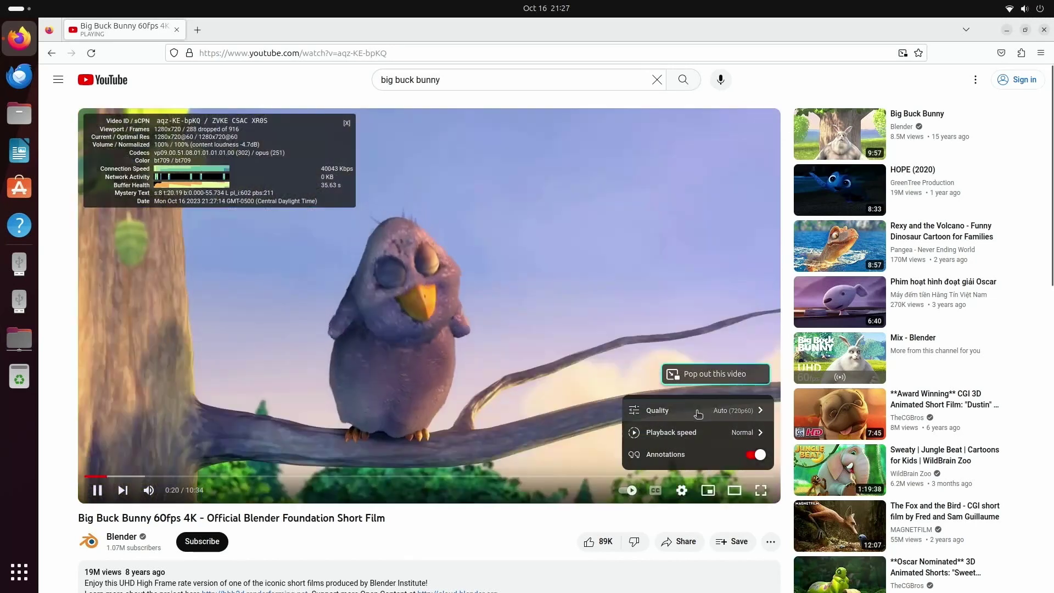
left_click(698, 412)
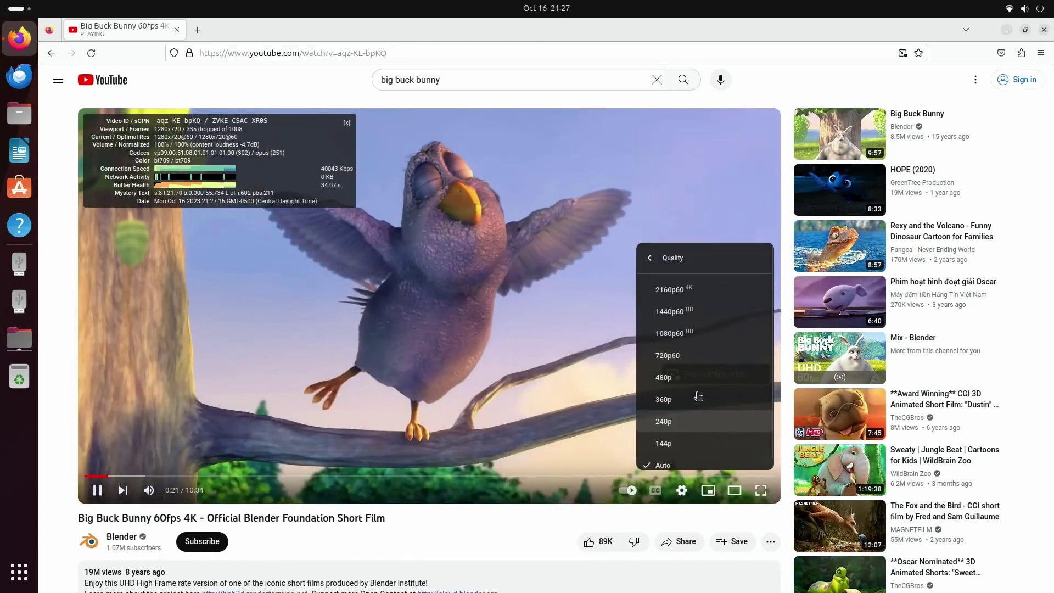
left_click(687, 340)
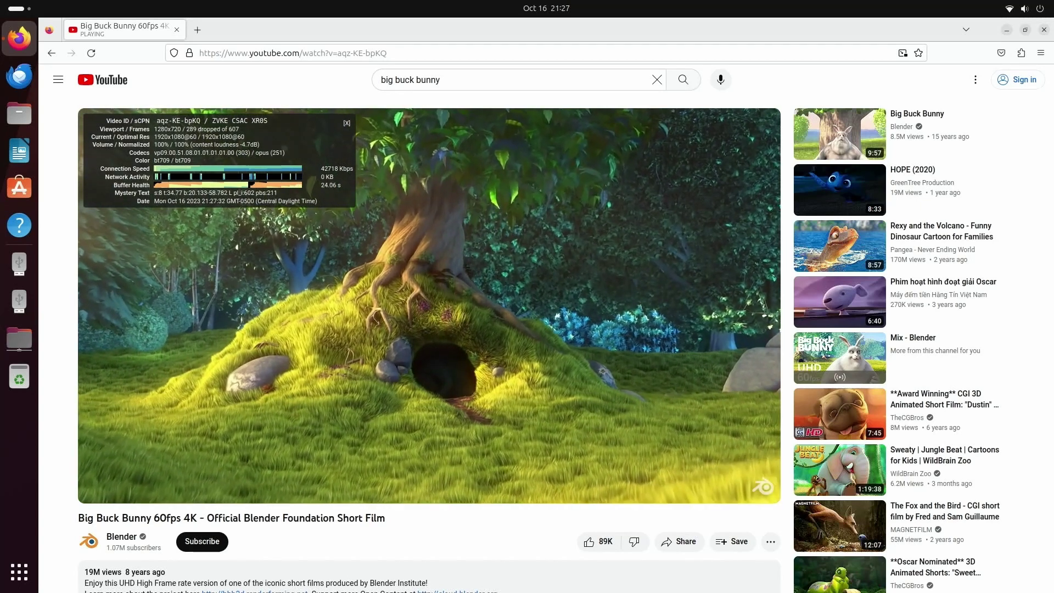
mouse_move(714, 434)
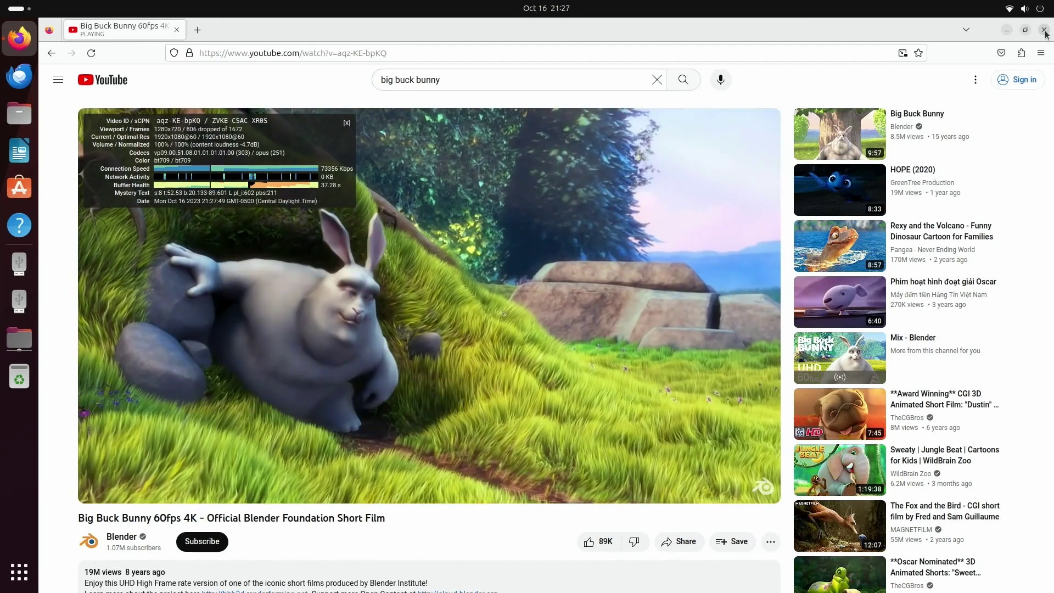
left_click(1044, 30)
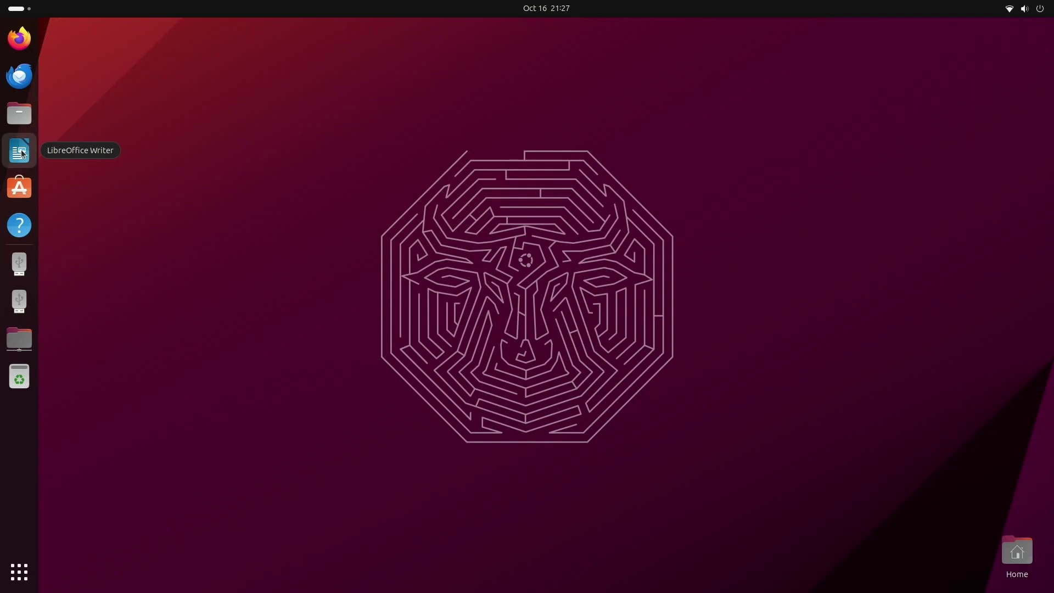
Search the Activities overview for 'librel' and then 'term', clearing each, and return to the desktop
key("super")
type("librel")
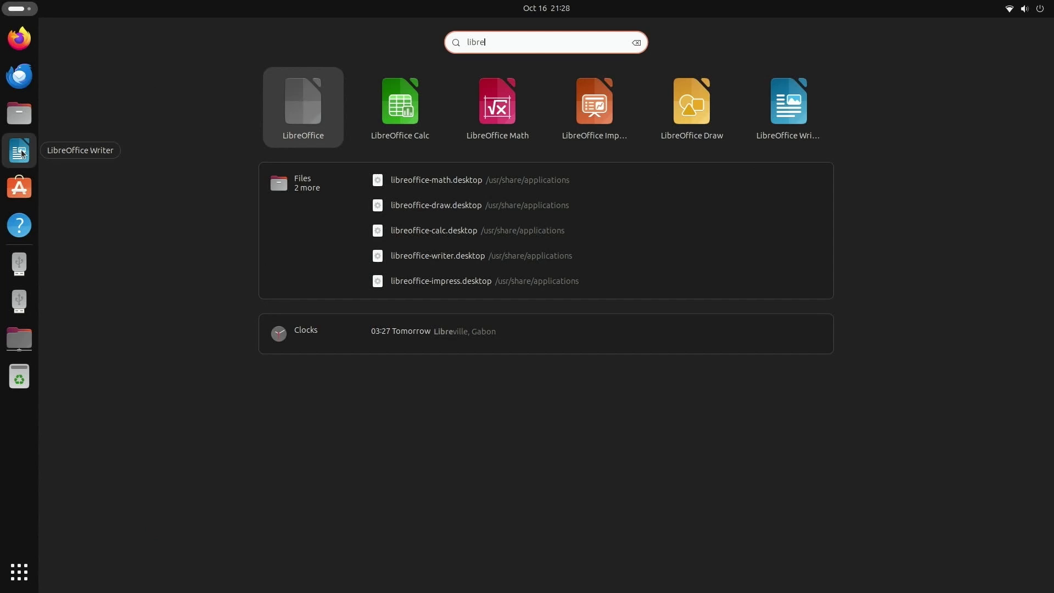
key("BackSpace")
key("BackSpace")
key("BackSpace")
key("BackSpace")
key("BackSpace")
key("BackSpace")
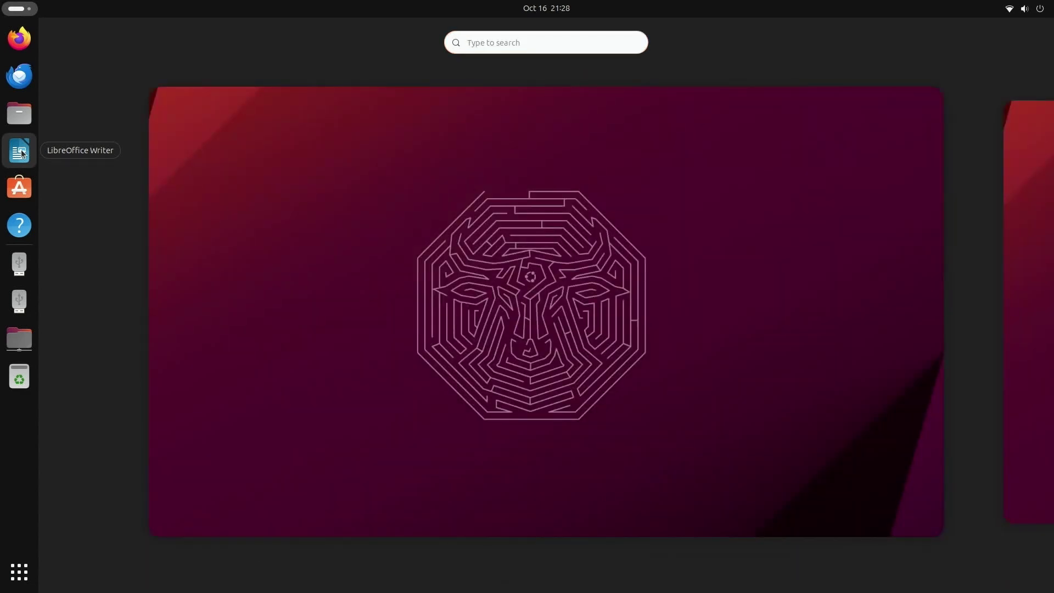
type("term")
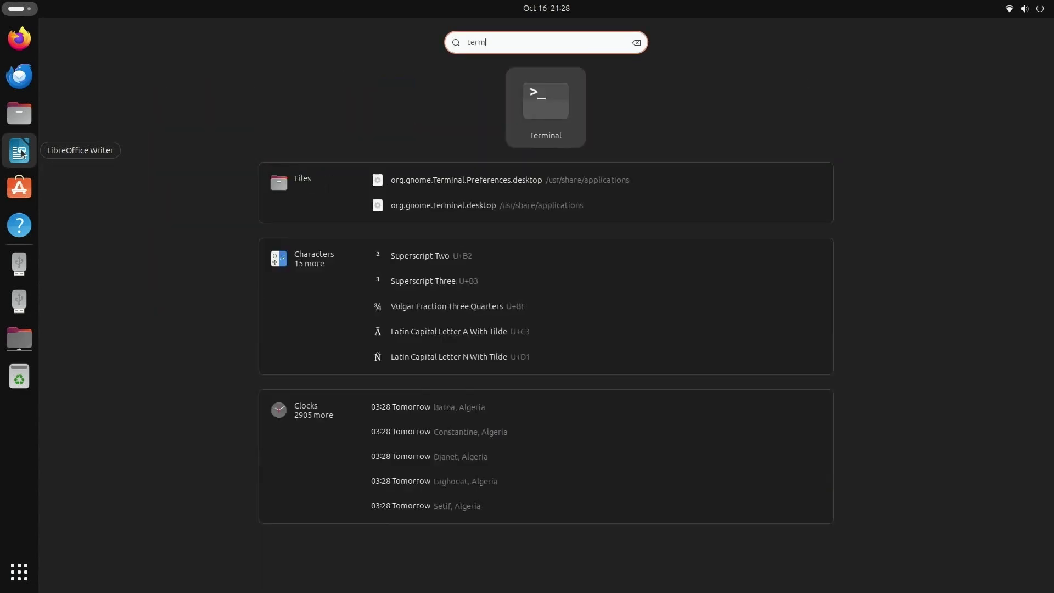
key("Escape")
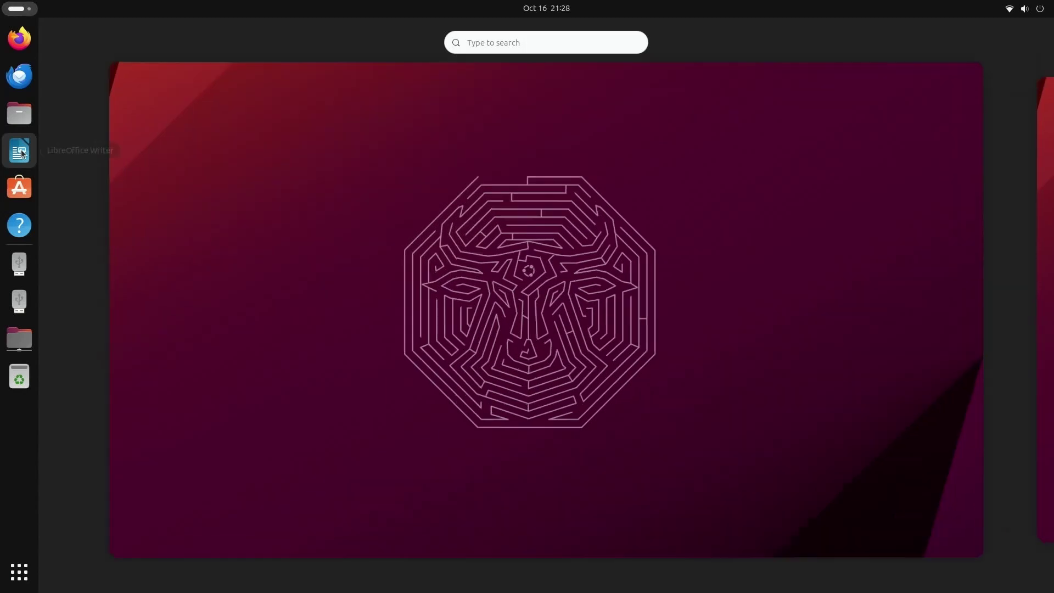
left_click(21, 154)
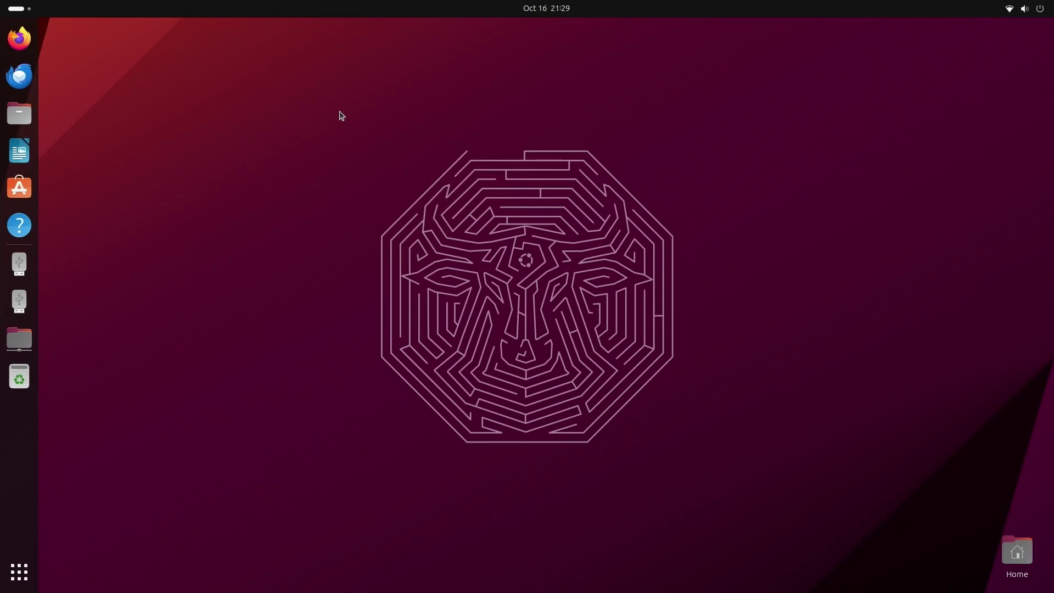
Launch LibreOffice Writer from the dock
left_click(20, 152)
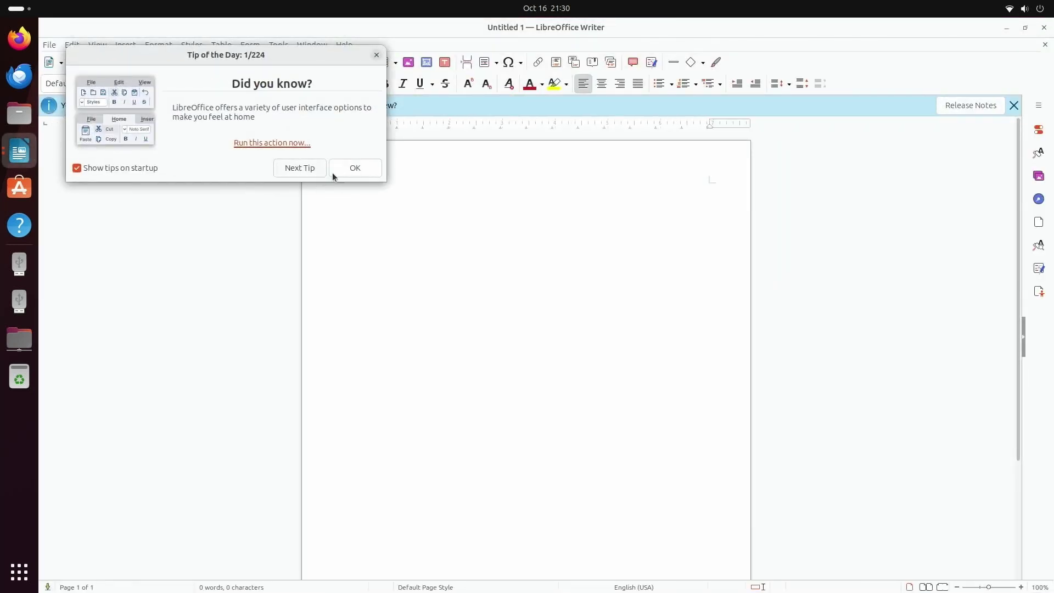
Dismiss Writer's Tip of the Day and launch LibreOffice Calc by searching 'libr'
left_click(349, 169)
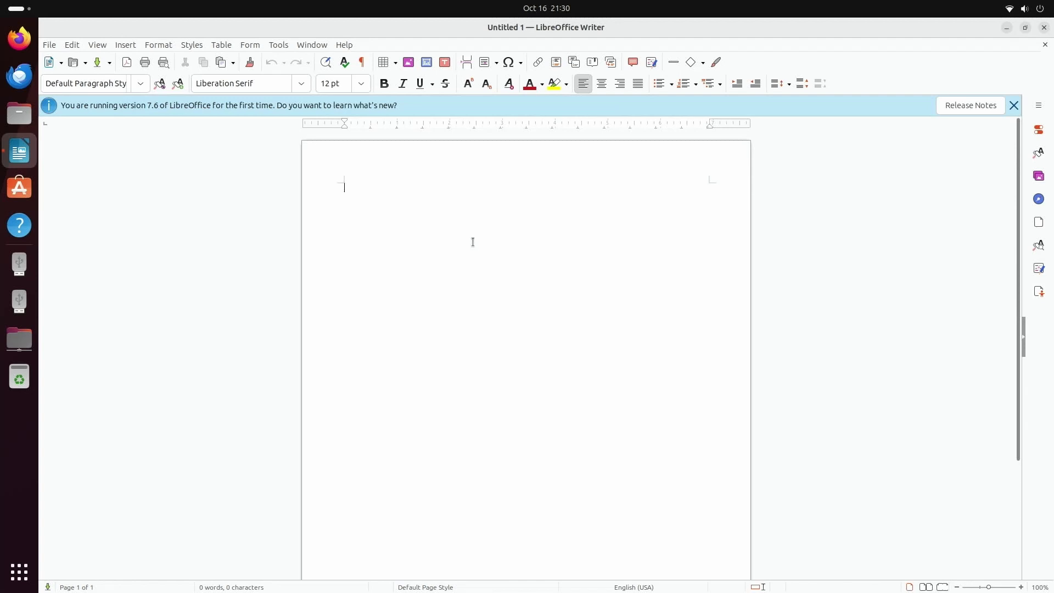
key("super")
type("libr")
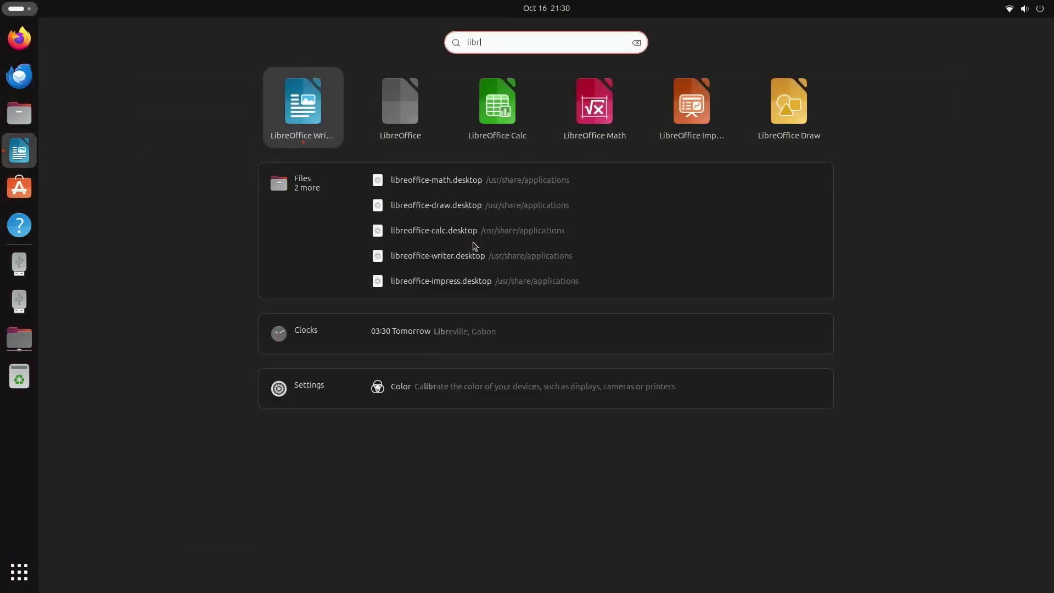
left_click(498, 110)
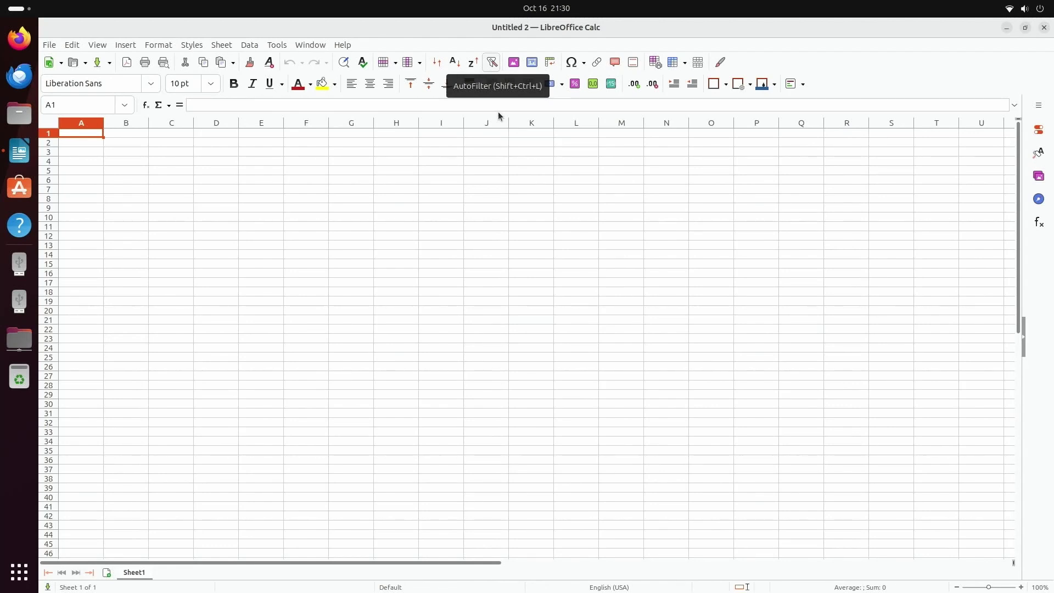
Switch back to the blank Writer document Untitled 1 from the window overview
key("super")
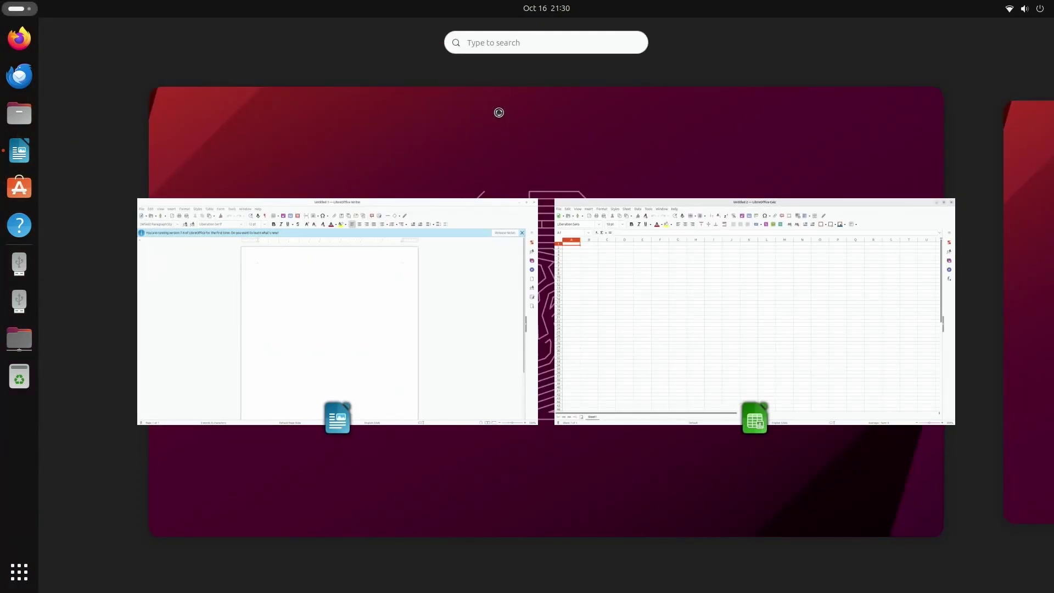
key("Tab")
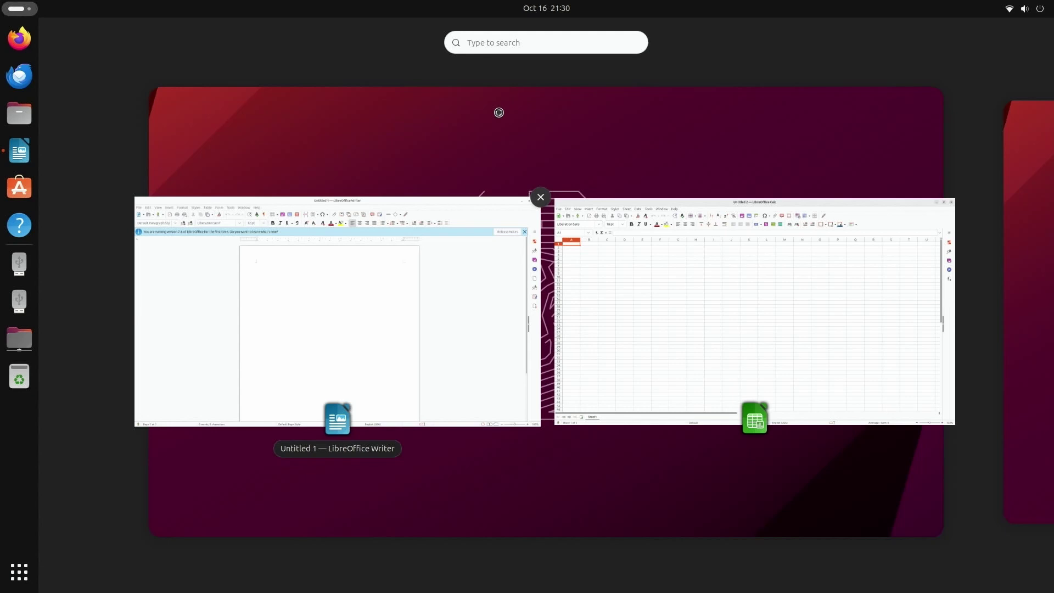
key("Return")
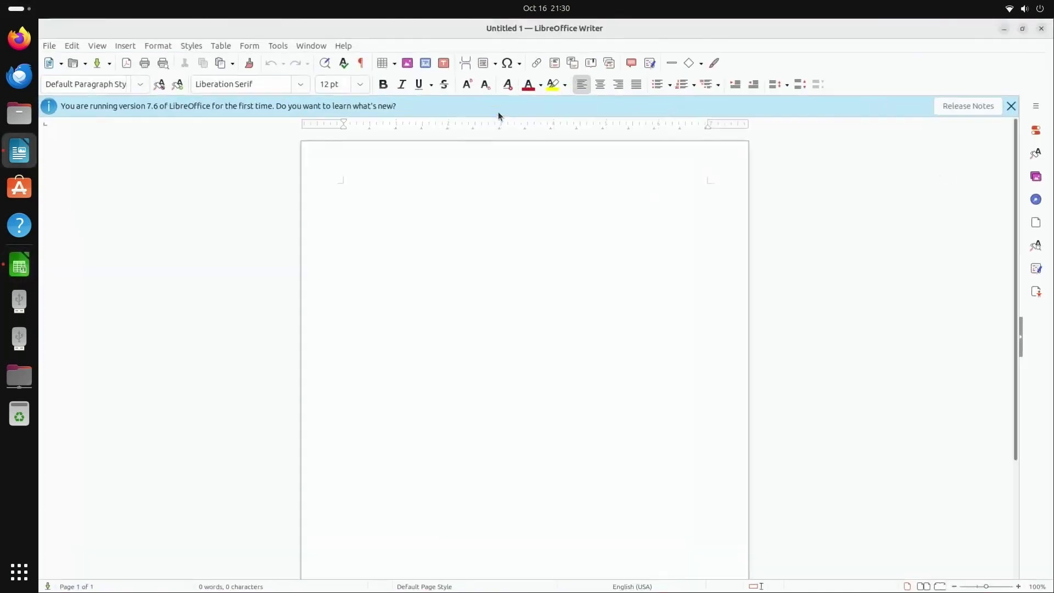
Open App Center, browse down its Explore page, then bring up the applications grid
left_click(21, 188)
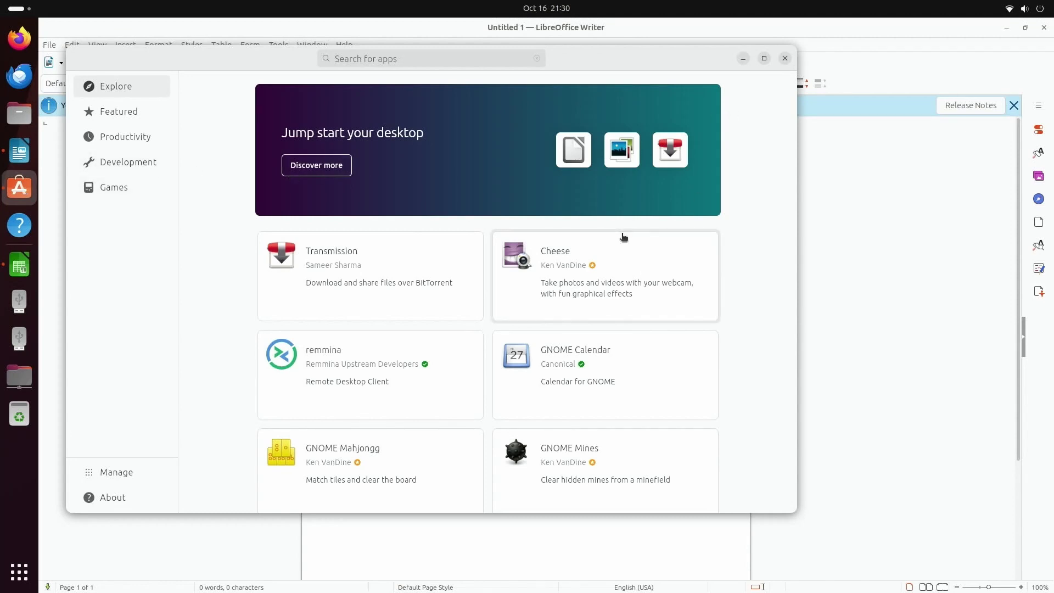
scroll(622, 237, "down", 5)
scroll(622, 237, "down", 8)
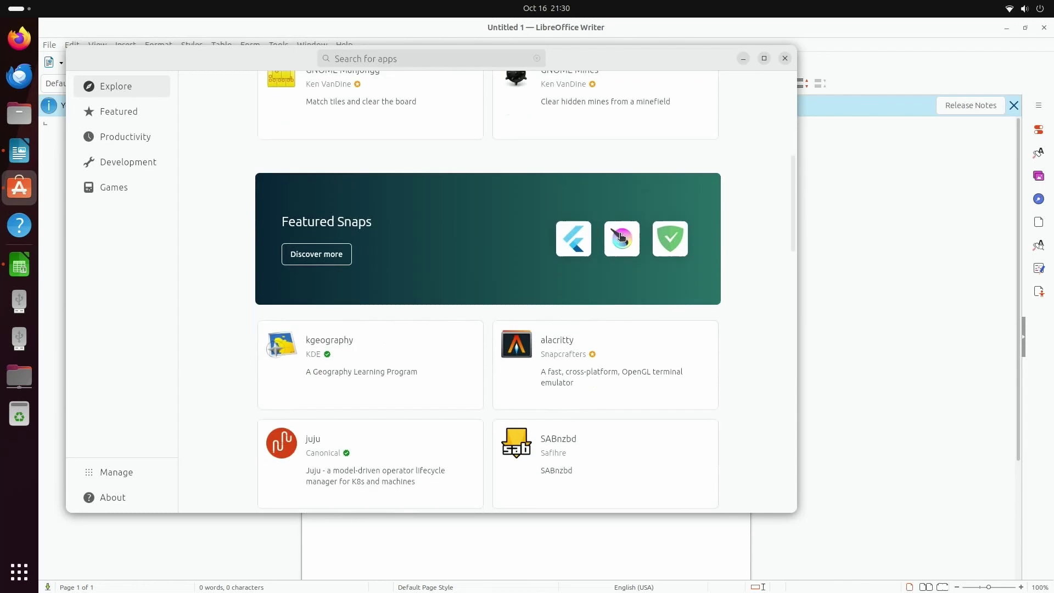
scroll(513, 239, "down", 2)
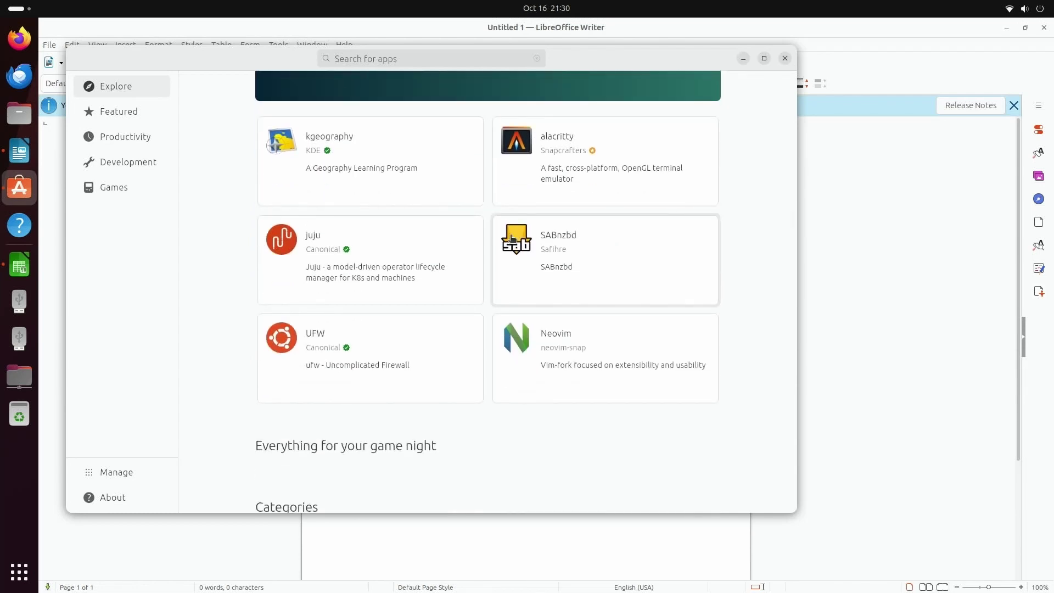
scroll(511, 238, "down", 2)
scroll(509, 240, "up", 8)
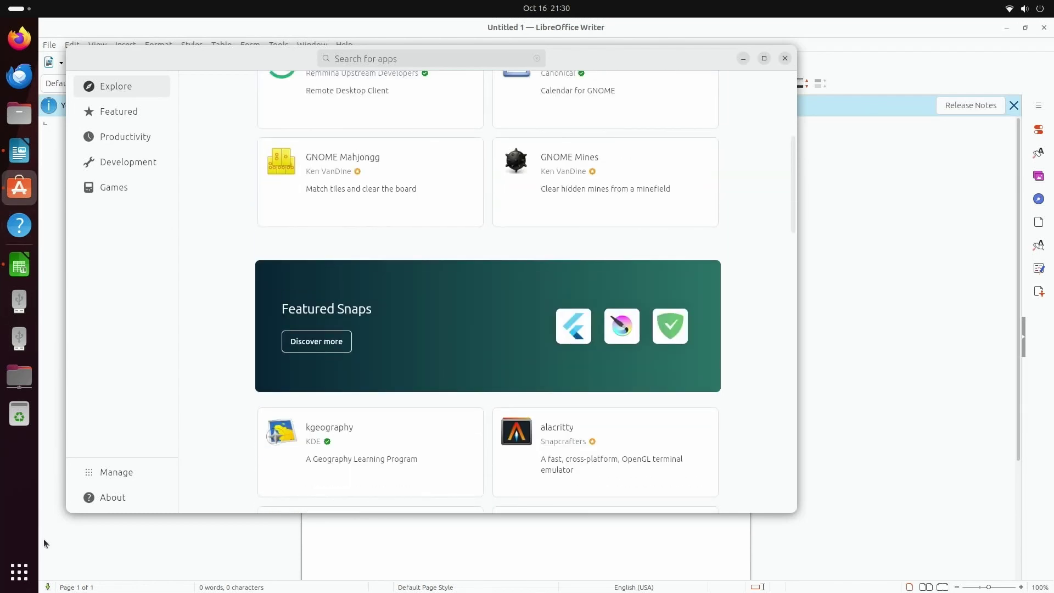
left_click(34, 569)
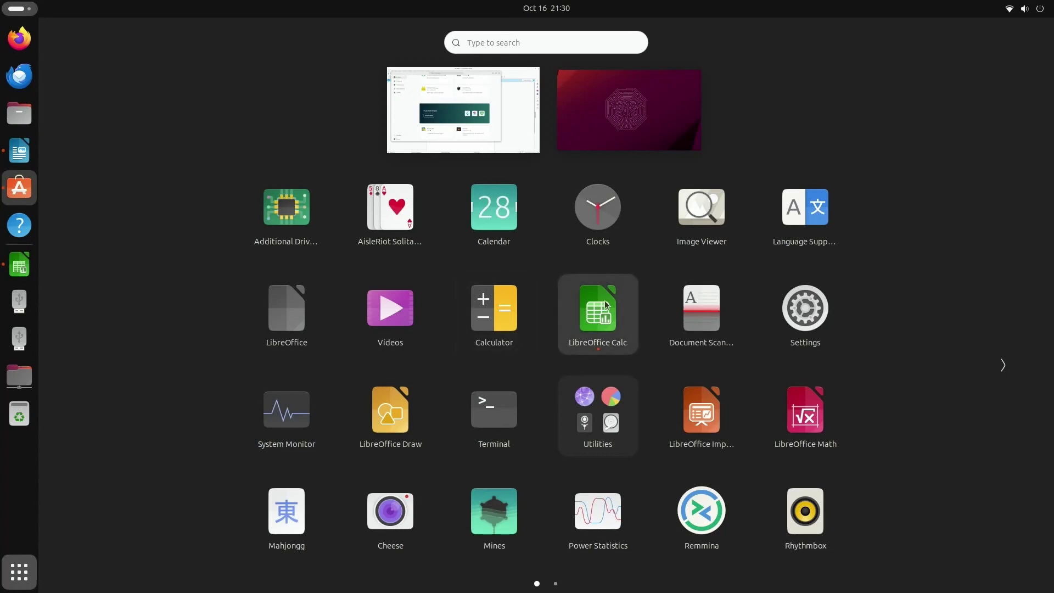
Launch Settings on the Wi-Fi page, browse its sidebar categories, then return to the app grid
left_click(807, 306)
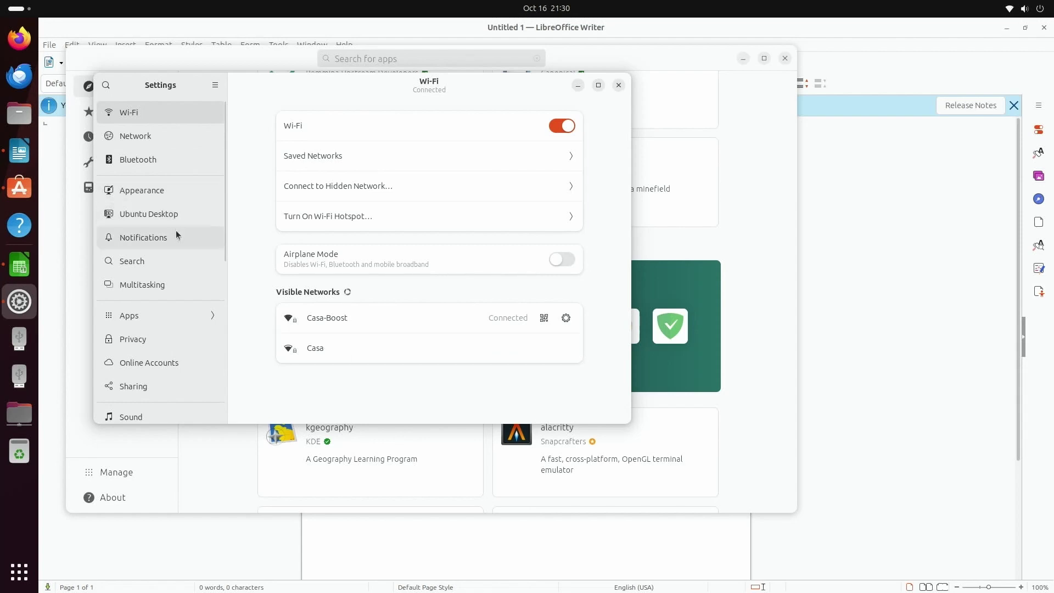
scroll(176, 231, "down", 3)
scroll(176, 235, "down", 1)
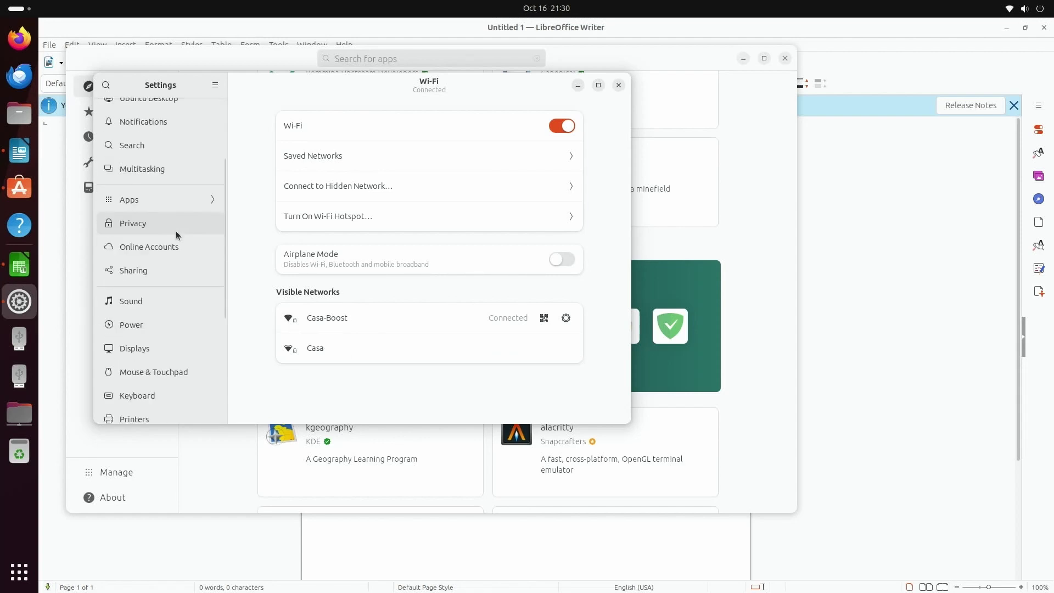
scroll(176, 236, "down", 3)
scroll(175, 236, "down", 3)
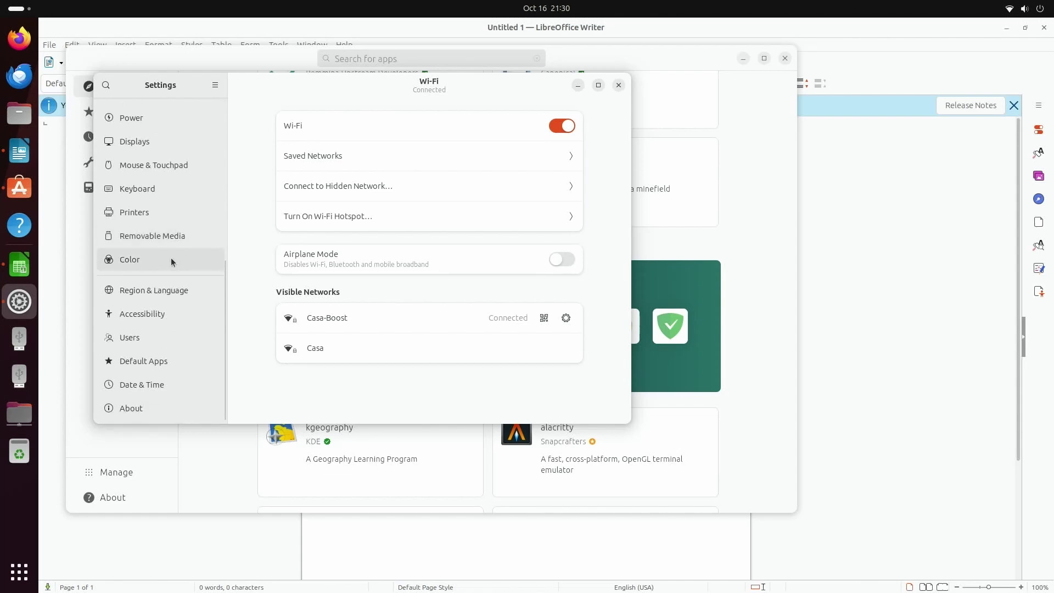
scroll(171, 257, "up", 3)
scroll(173, 256, "up", 5)
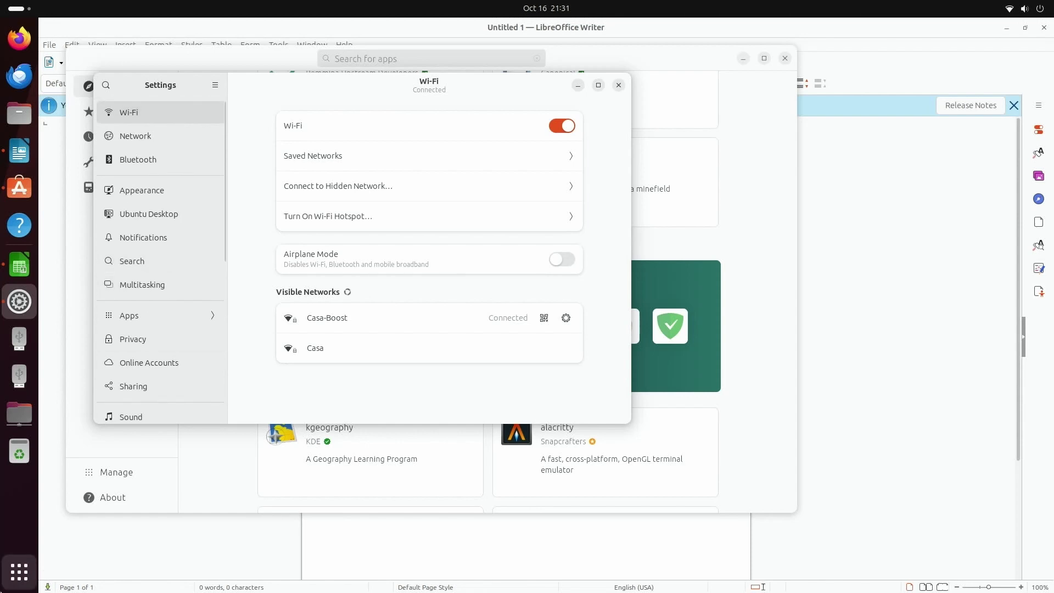
left_click(19, 572)
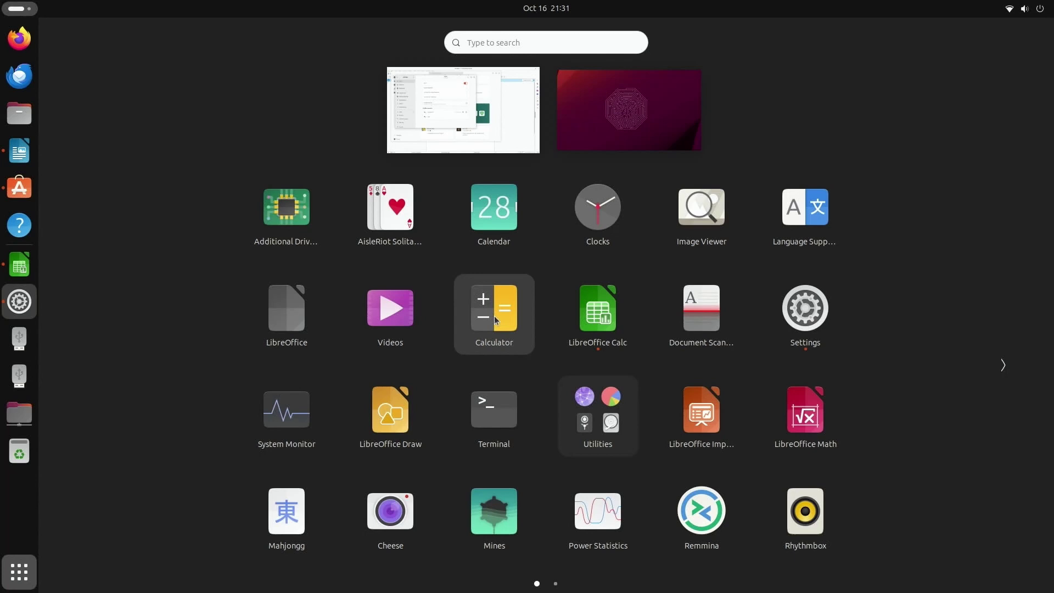
Expand the Utilities folder to list Disks, Logs, Backups, Characters and other tools
left_click(598, 432)
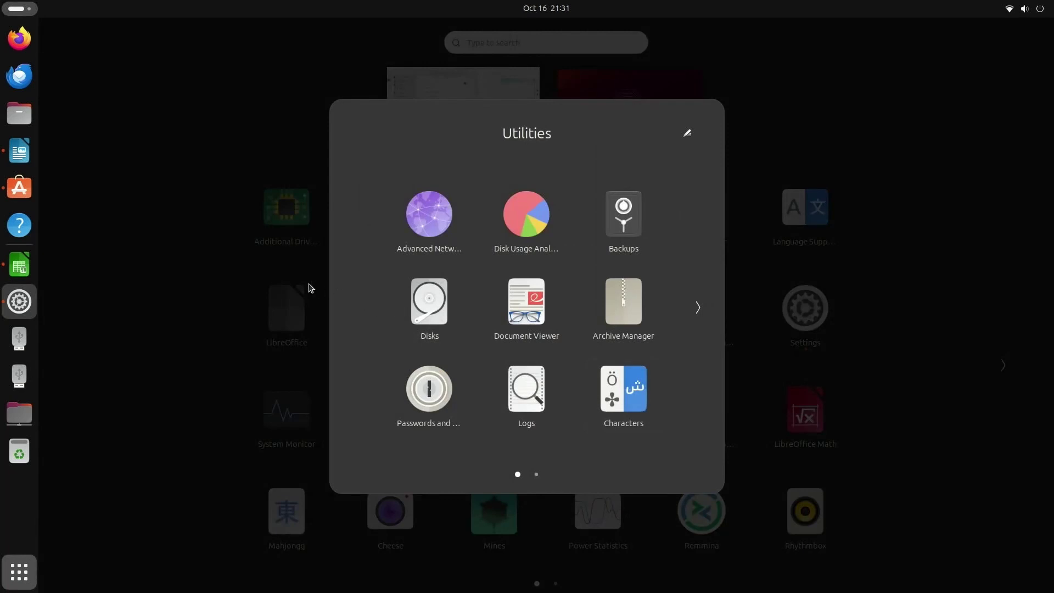